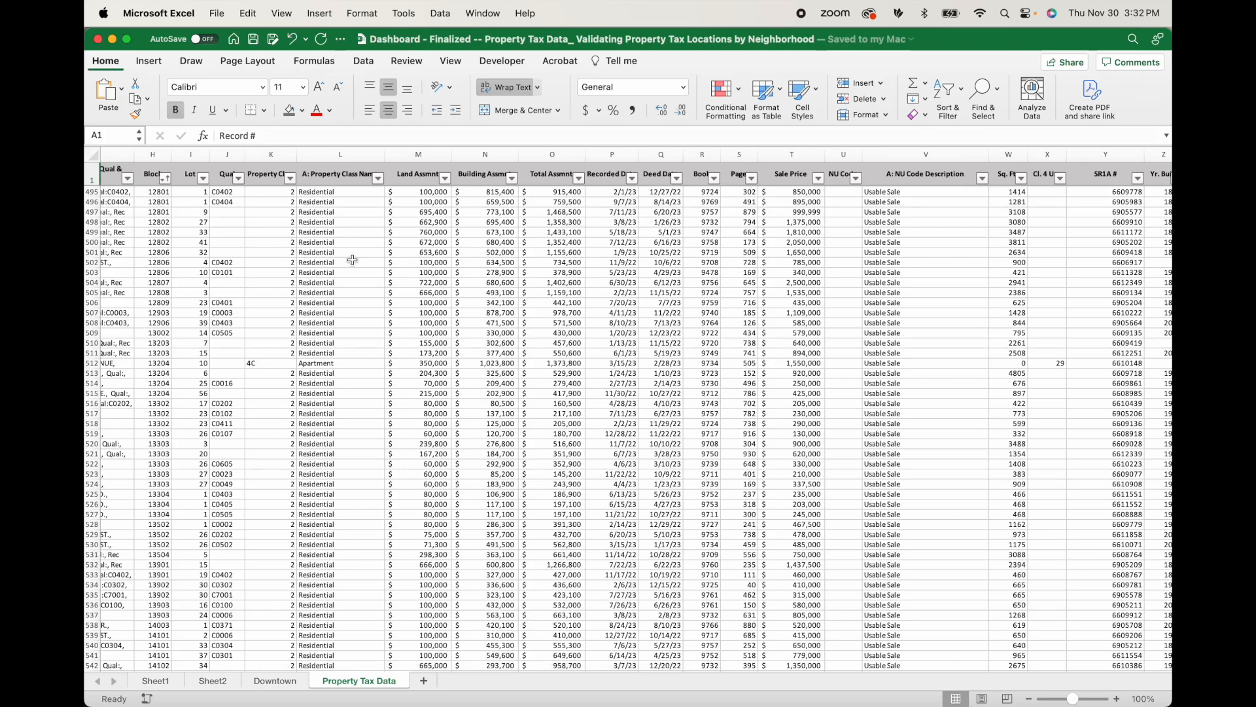
Create a pivot table on a new worksheet from the Property Tax Data range A1:AG931.
{"action": "scroll", "coordinate": [351, 295], "scroll_direction": "left", "scroll_amount": 10}
{"action": "scroll", "coordinate": [350, 314], "scroll_direction": "down", "scroll_amount": 15}
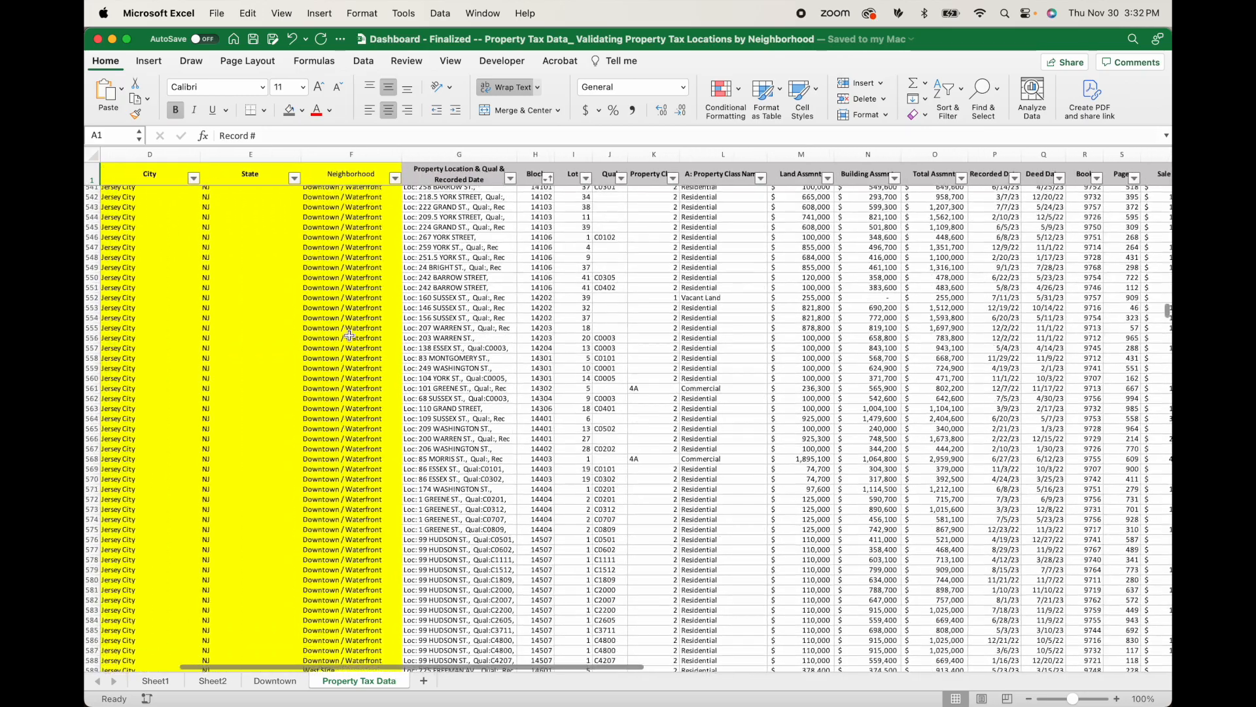
{"action": "scroll", "coordinate": [349, 335], "scroll_direction": "left", "scroll_amount": 1}
{"action": "scroll", "coordinate": [350, 335], "scroll_direction": "up", "scroll_amount": 20}
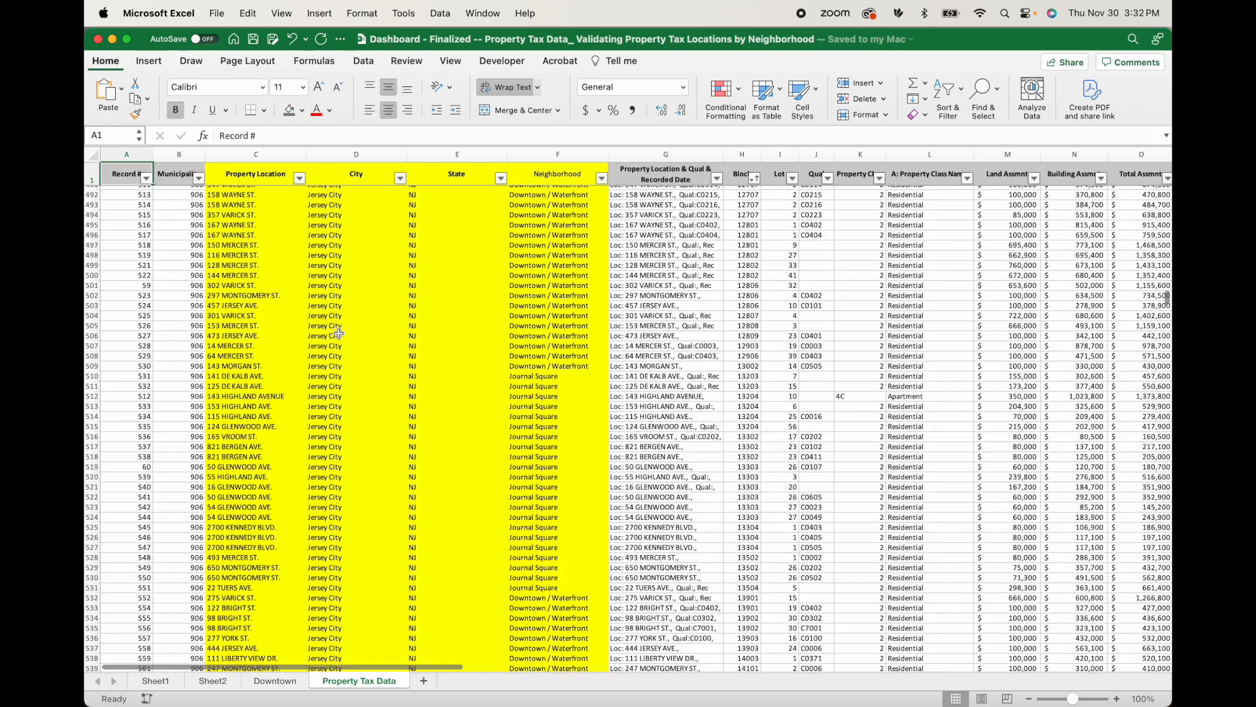
{"action": "scroll", "coordinate": [338, 334], "scroll_direction": "up", "scroll_amount": 4}
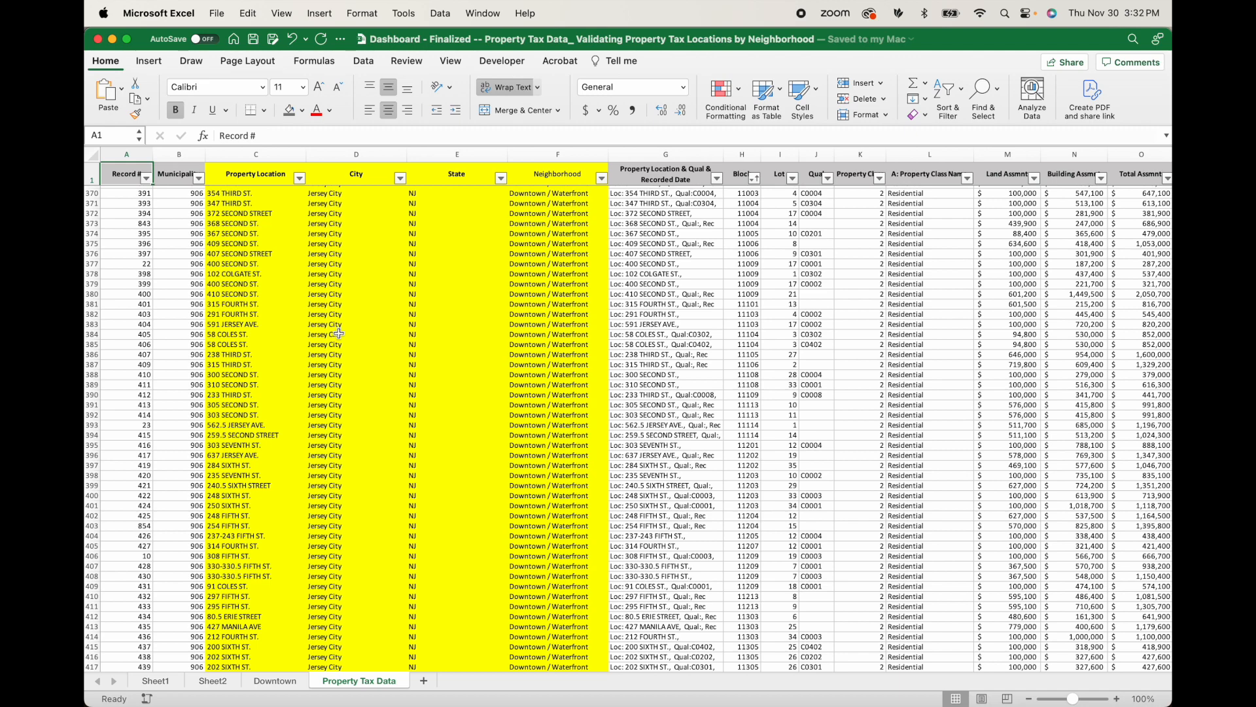
{"action": "key", "text": "ctrl+shift+Right"}
{"action": "key", "text": "ctrl+shift+Down"}
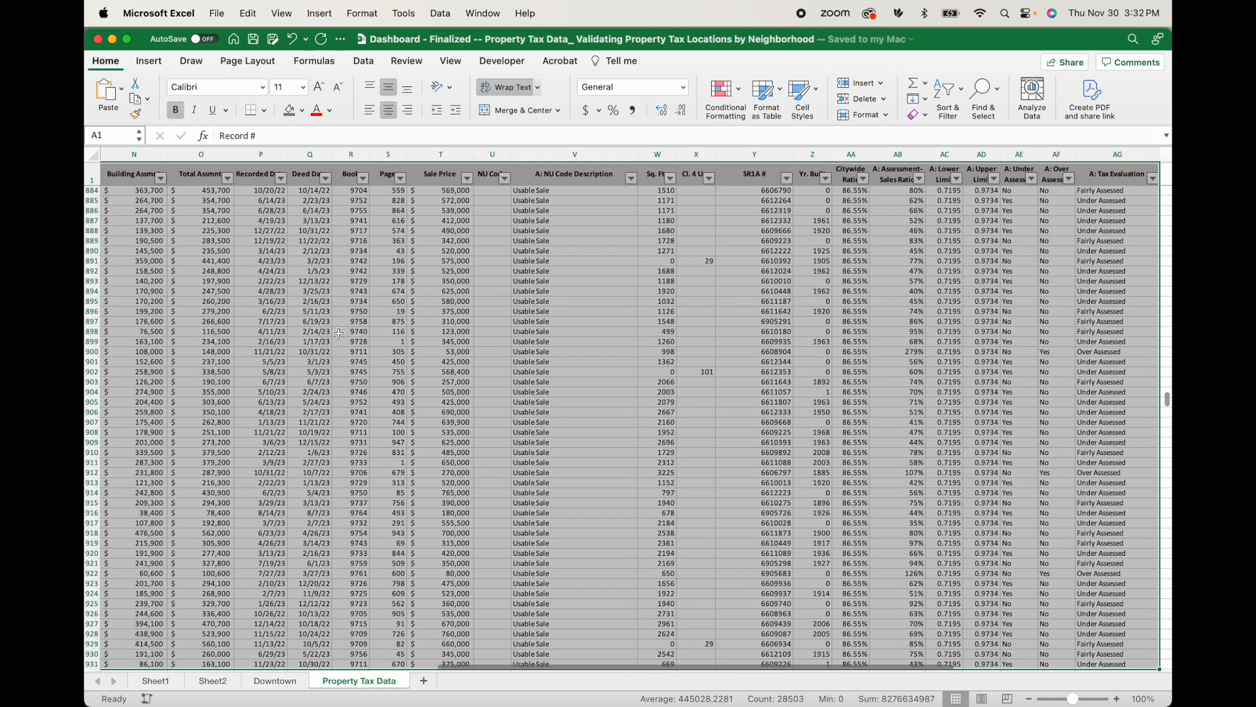
{"action": "left_click", "coordinate": [149, 64]}
{"action": "left_click", "coordinate": [110, 95]}
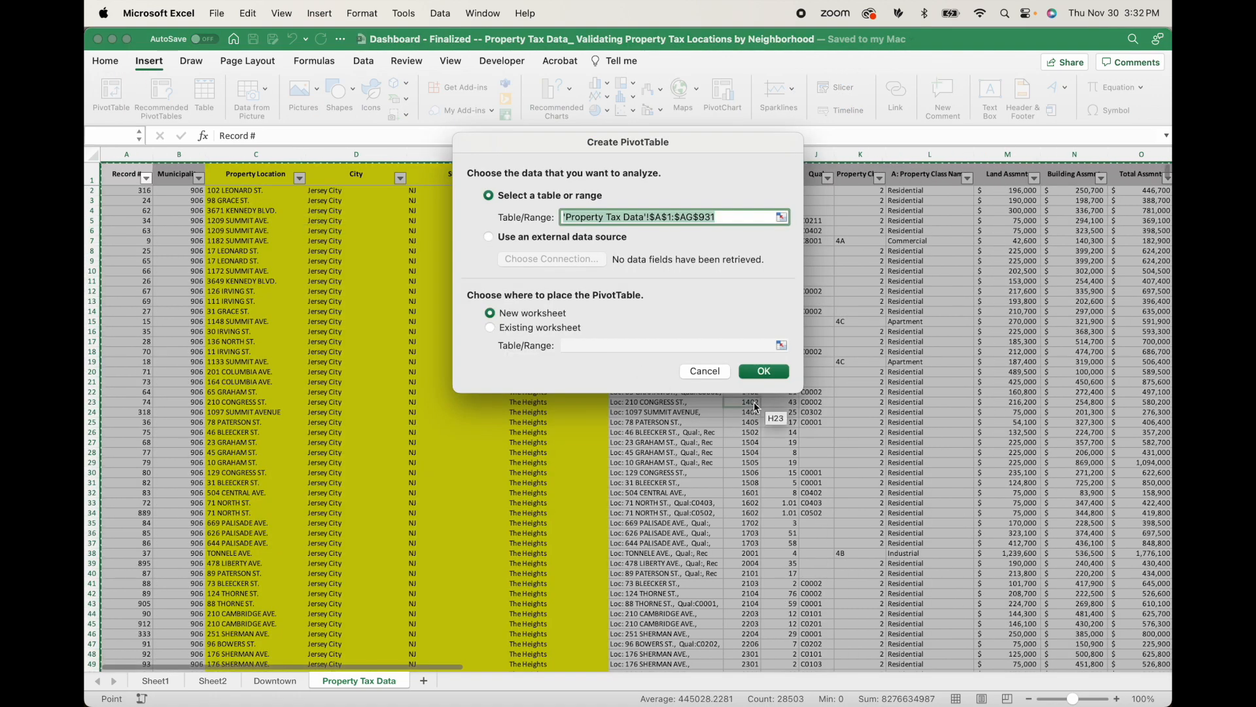
{"action": "left_click", "coordinate": [764, 371]}
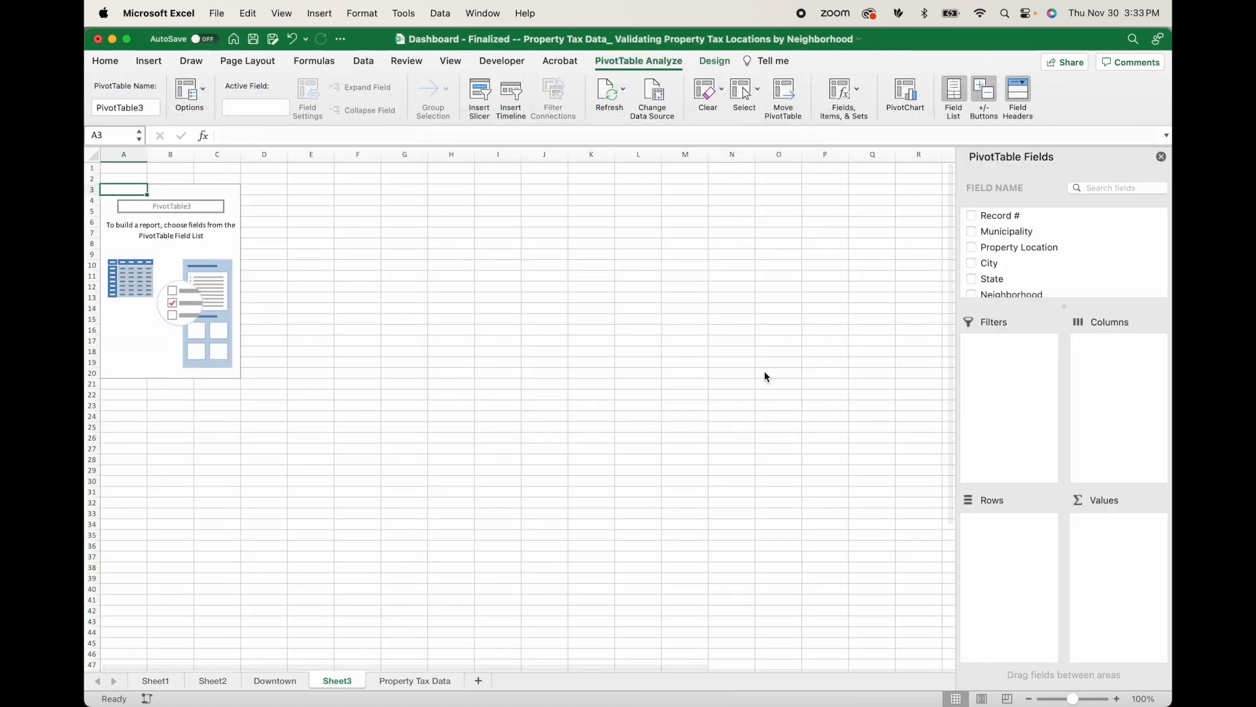
Set Neighborhood as the pivot table's row field and add Land Assmnt, Building Assmnt and Total Assmnt as values.
{"action": "scroll", "coordinate": [1057, 249], "scroll_direction": "down", "scroll_amount": 3}
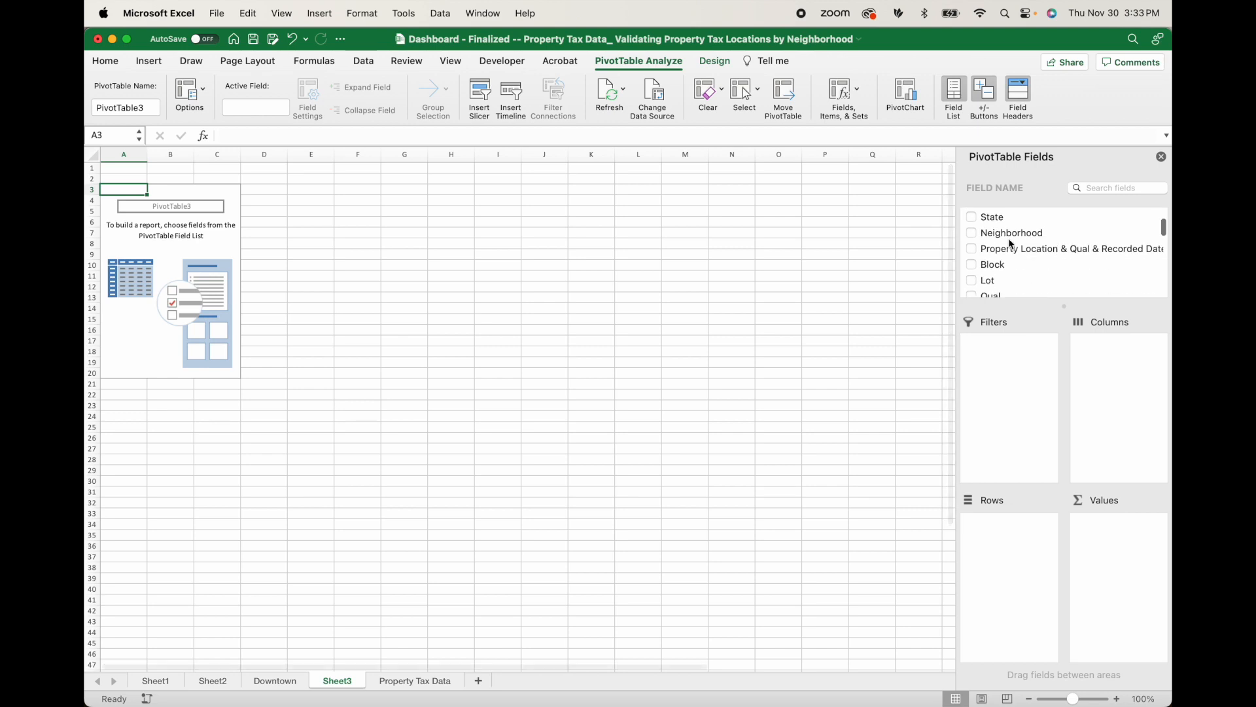
{"action": "left_click", "coordinate": [972, 233]}
{"action": "left_click_drag", "start_coordinate": [1120, 521], "coordinate": [1015, 531]}
{"action": "scroll", "coordinate": [1040, 262], "scroll_direction": "down", "scroll_amount": 5}
{"action": "left_click", "coordinate": [972, 241]}
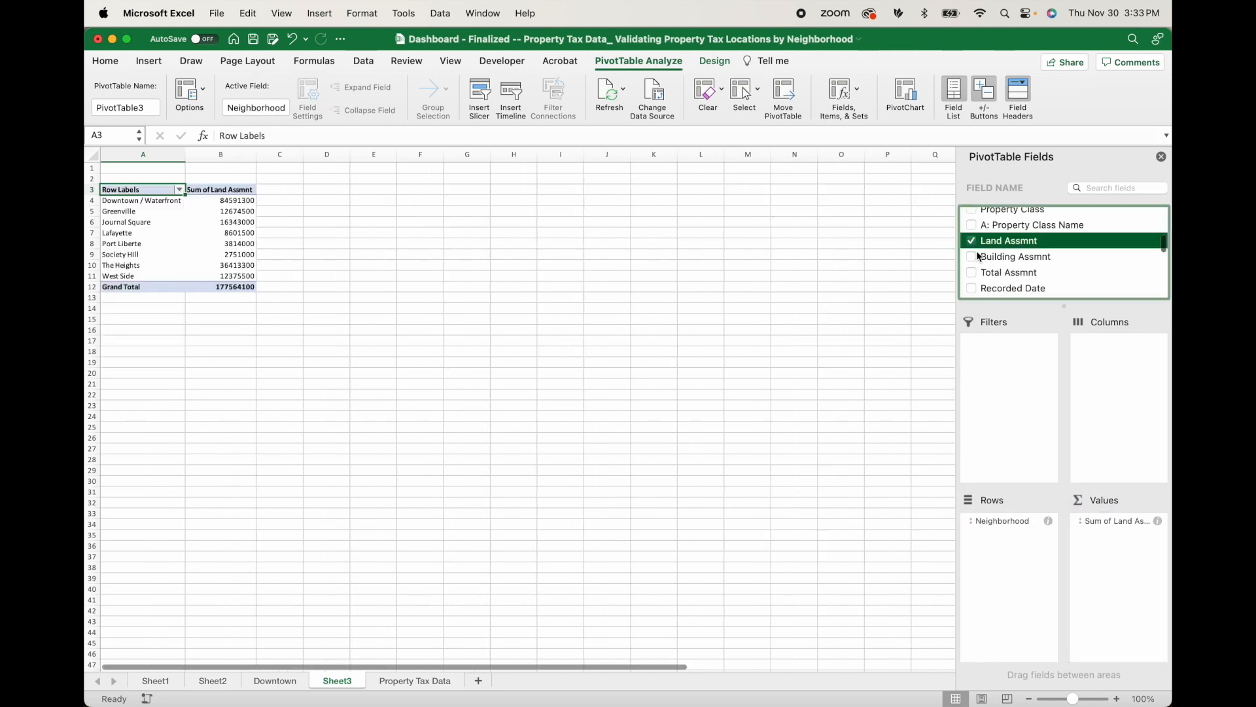
{"action": "left_click", "coordinate": [972, 256]}
{"action": "left_click", "coordinate": [972, 270]}
Add Sale Price, A: Tax Evaluation and A: Assessment-Sales Ratio to the pivot table's values.
{"action": "scroll", "coordinate": [1001, 278], "scroll_direction": "down", "scroll_amount": 5}
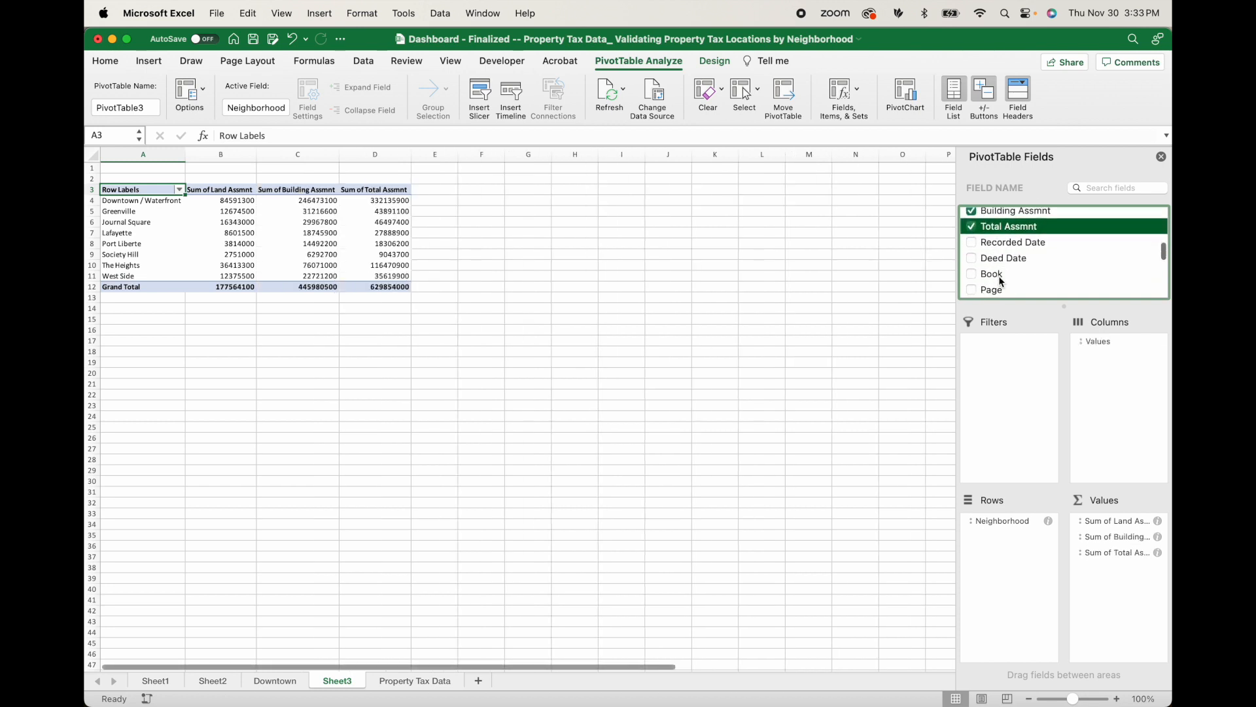
{"action": "left_click", "coordinate": [982, 247]}
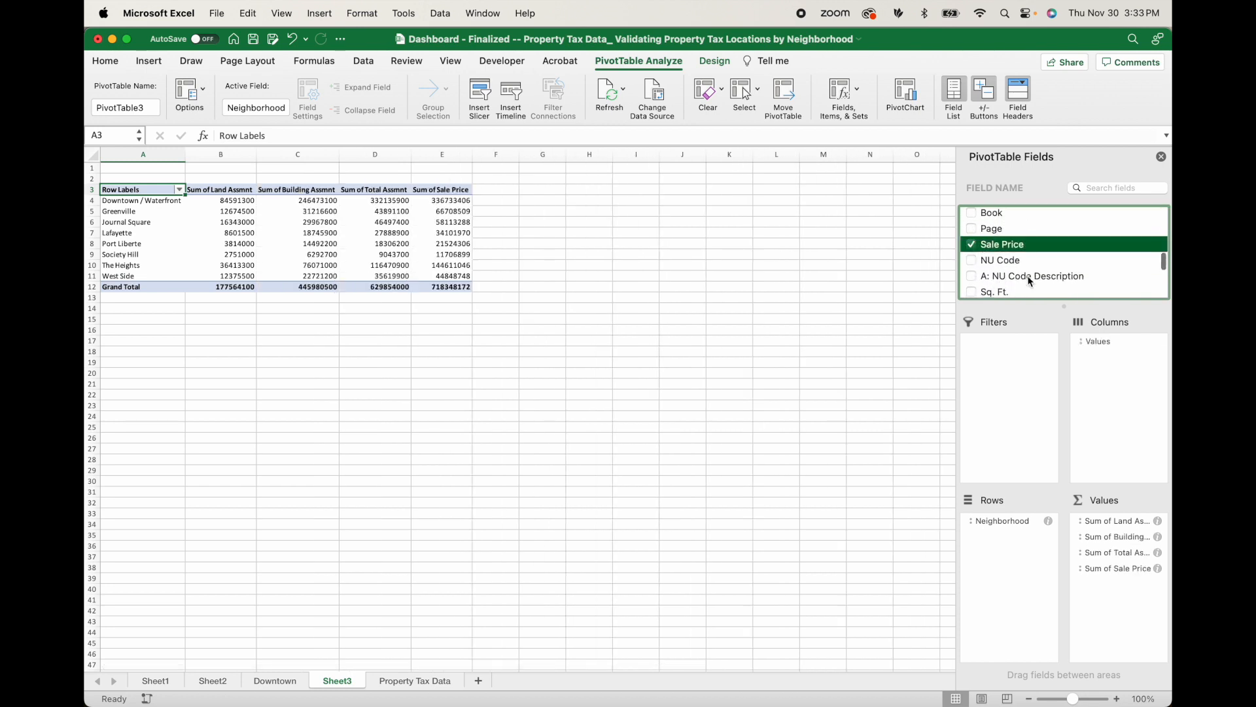
{"action": "scroll", "coordinate": [1021, 278], "scroll_direction": "down", "scroll_amount": 5}
{"action": "left_click", "coordinate": [973, 288]}
{"action": "scroll", "coordinate": [994, 240], "scroll_direction": "up", "scroll_amount": 1}
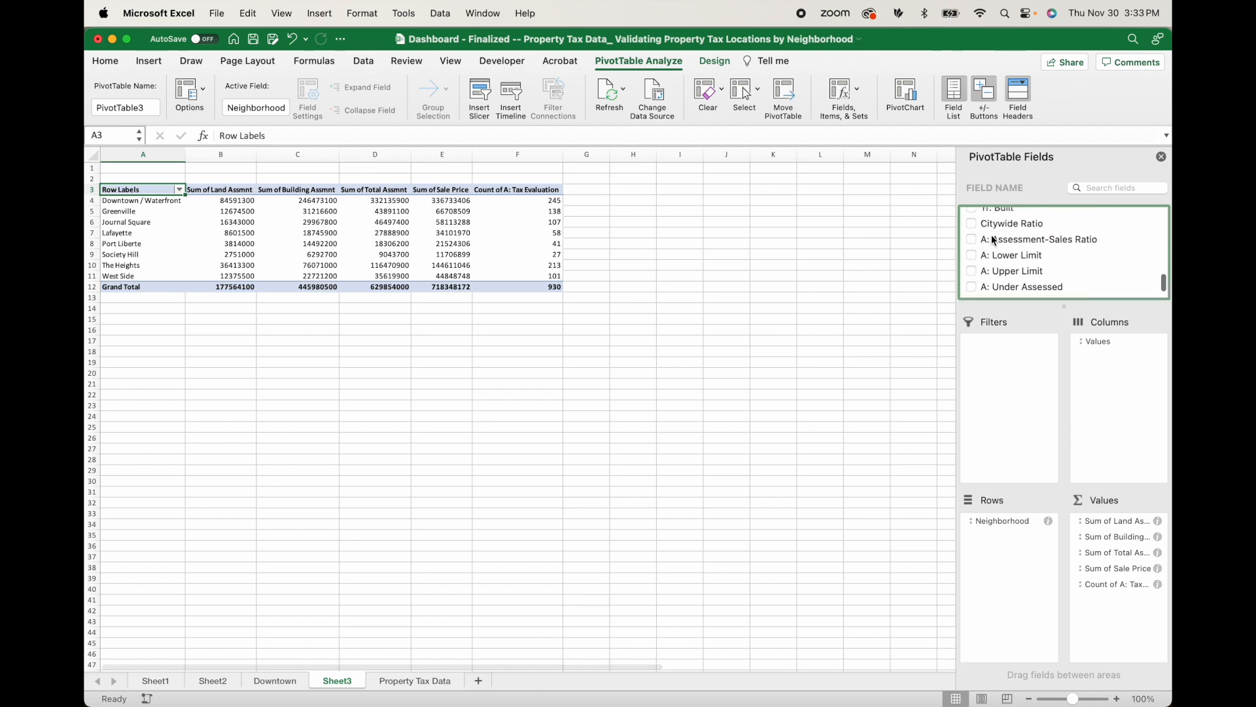
{"action": "left_click", "coordinate": [981, 239]}
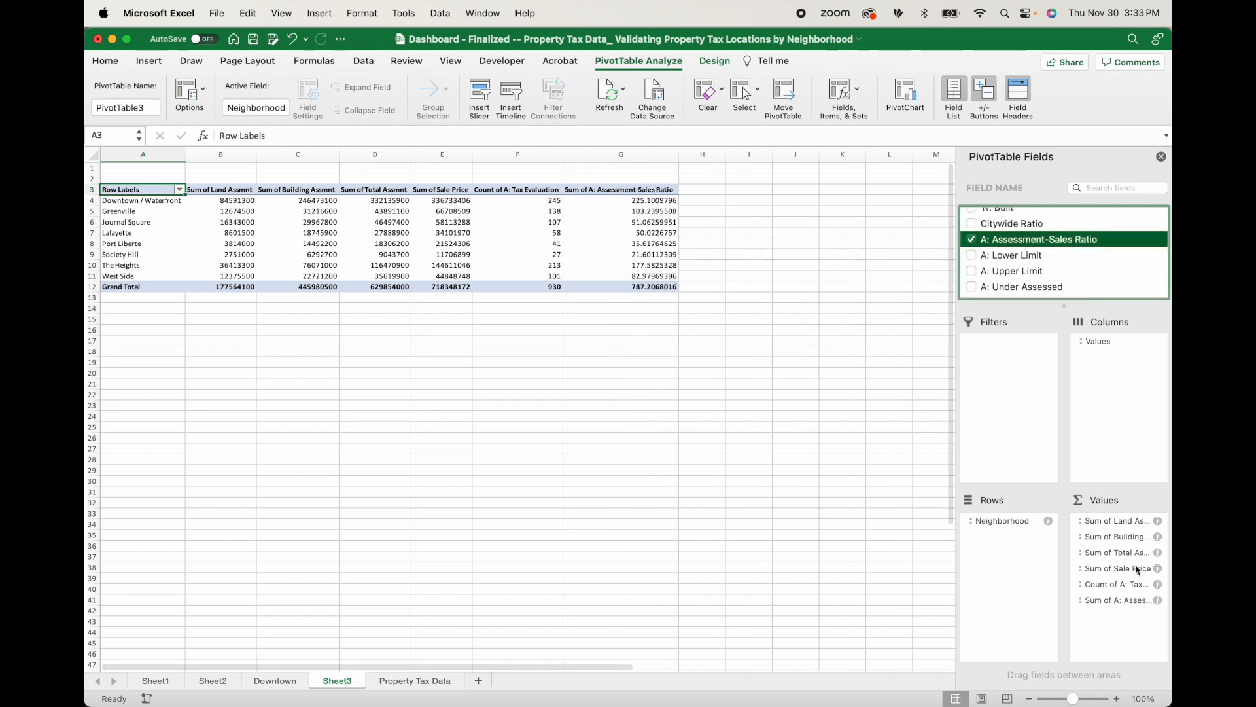
Summarize the land, building and total assessment, sale price and assessment-sales ratio values by Average.
{"action": "left_click_drag", "start_coordinate": [236, 189], "coordinate": [635, 298]}
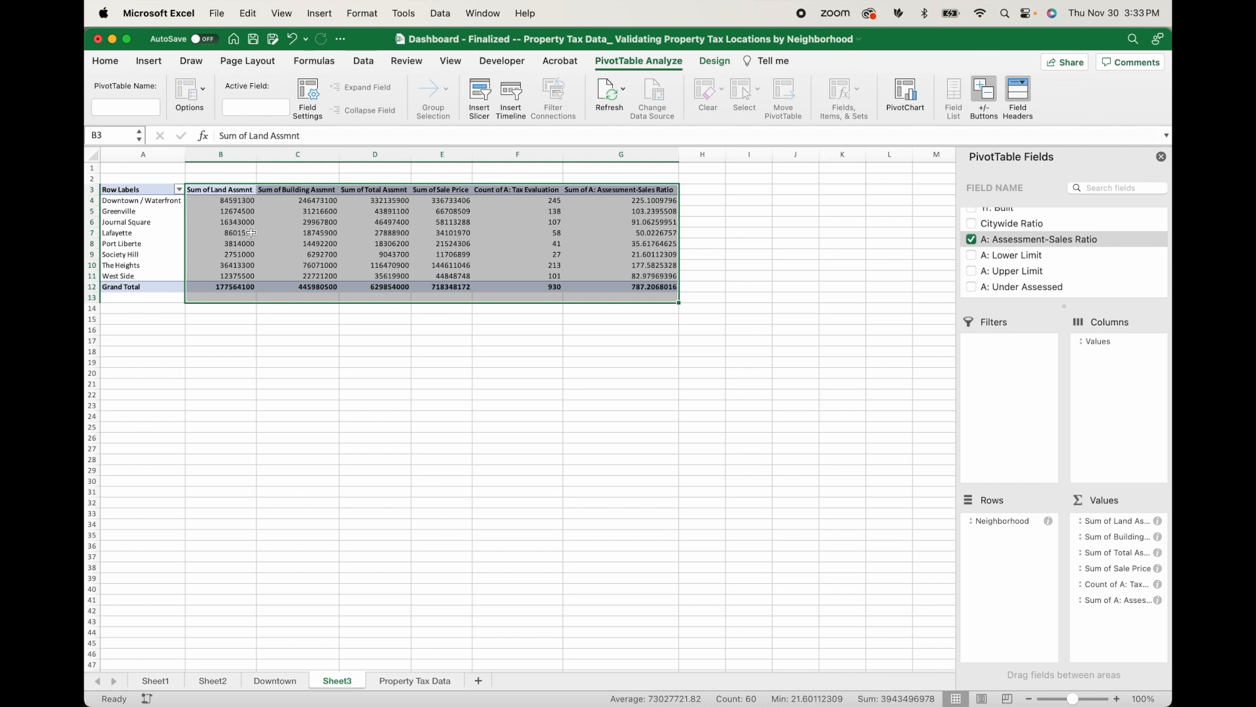
{"action": "left_click", "coordinate": [138, 197]}
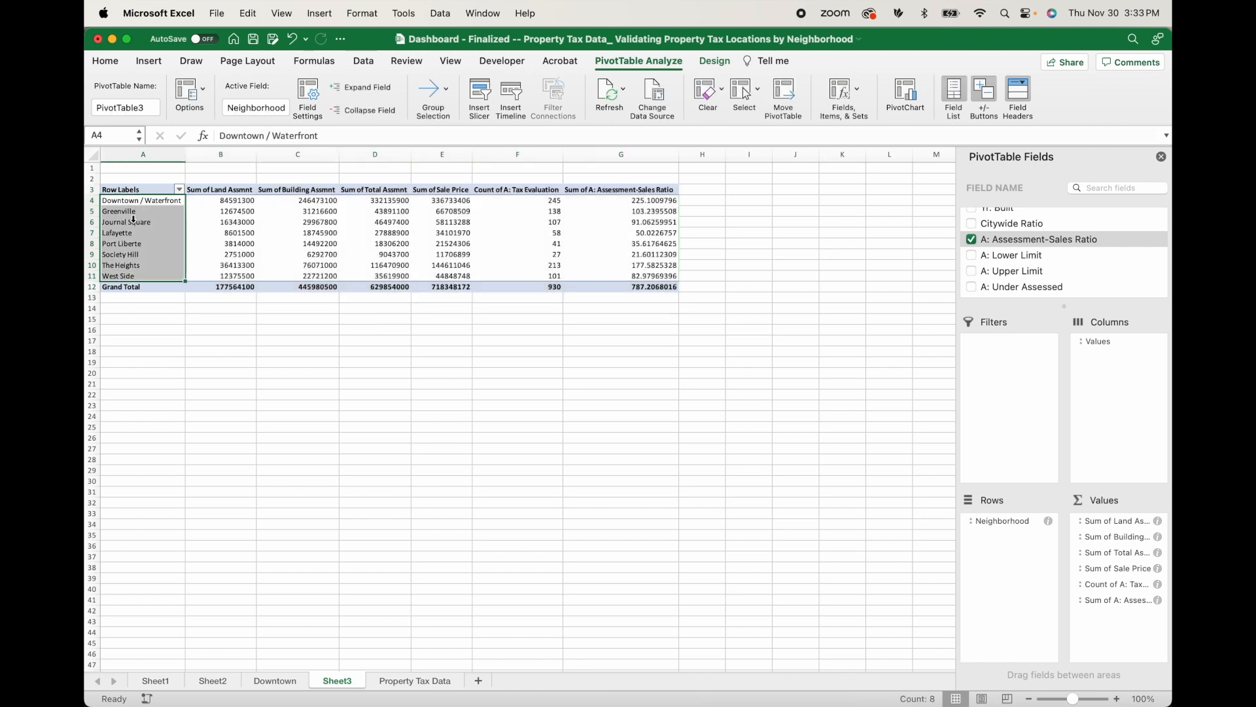
{"action": "left_click", "coordinate": [1157, 522]}
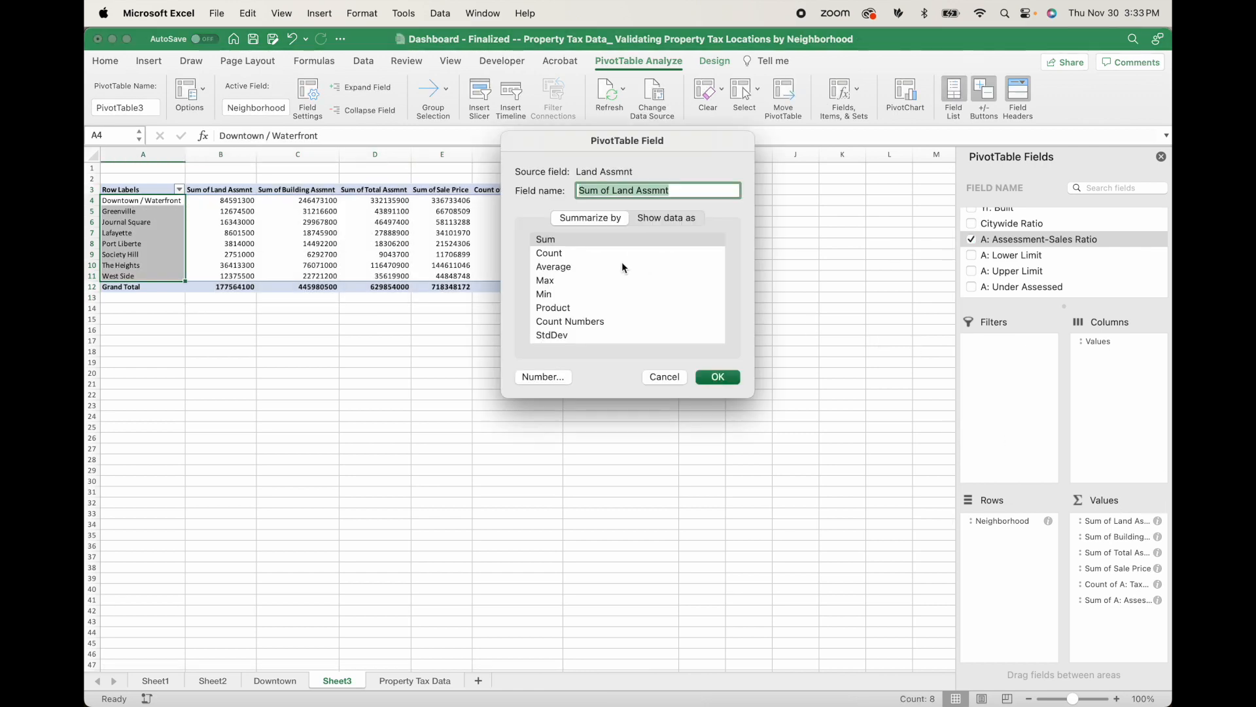
{"action": "left_click", "coordinate": [630, 267]}
{"action": "left_click", "coordinate": [718, 378]}
Move Count of A: Tax Evaluation to the first place among the pivot table's values.
{"action": "left_click_drag", "start_coordinate": [582, 191], "coordinate": [588, 286]}
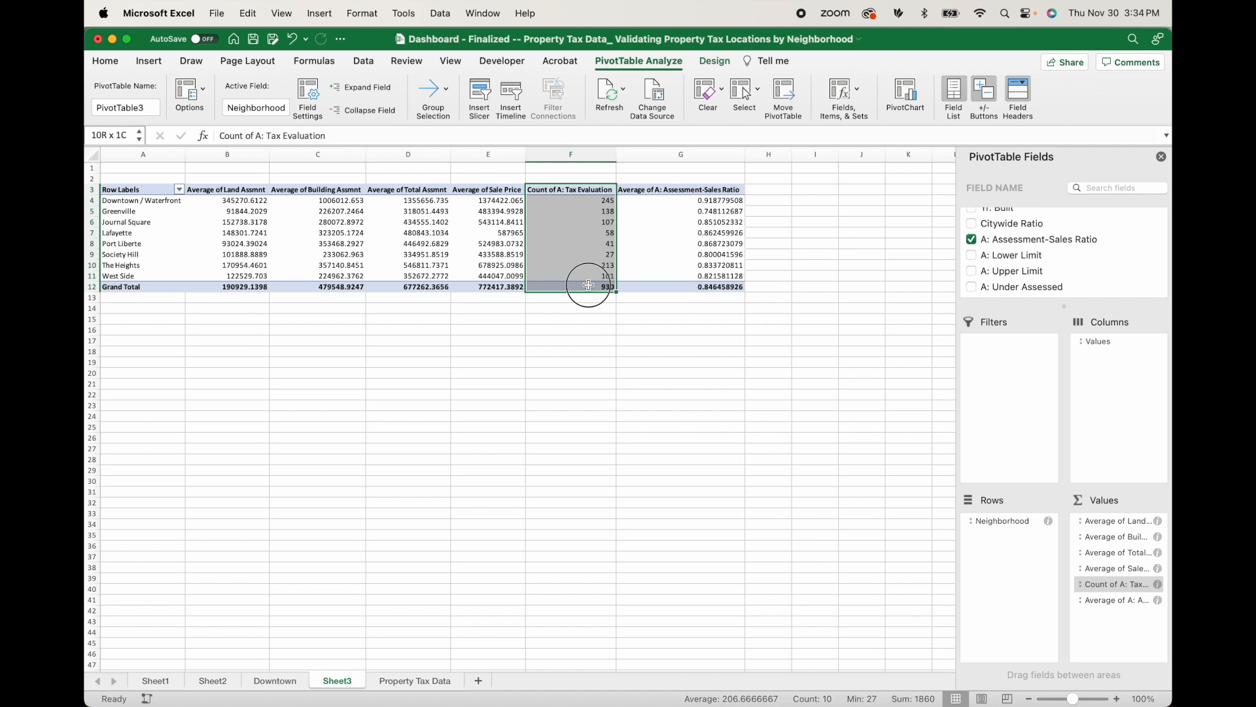
{"action": "left_click_drag", "start_coordinate": [588, 285], "coordinate": [589, 285]}
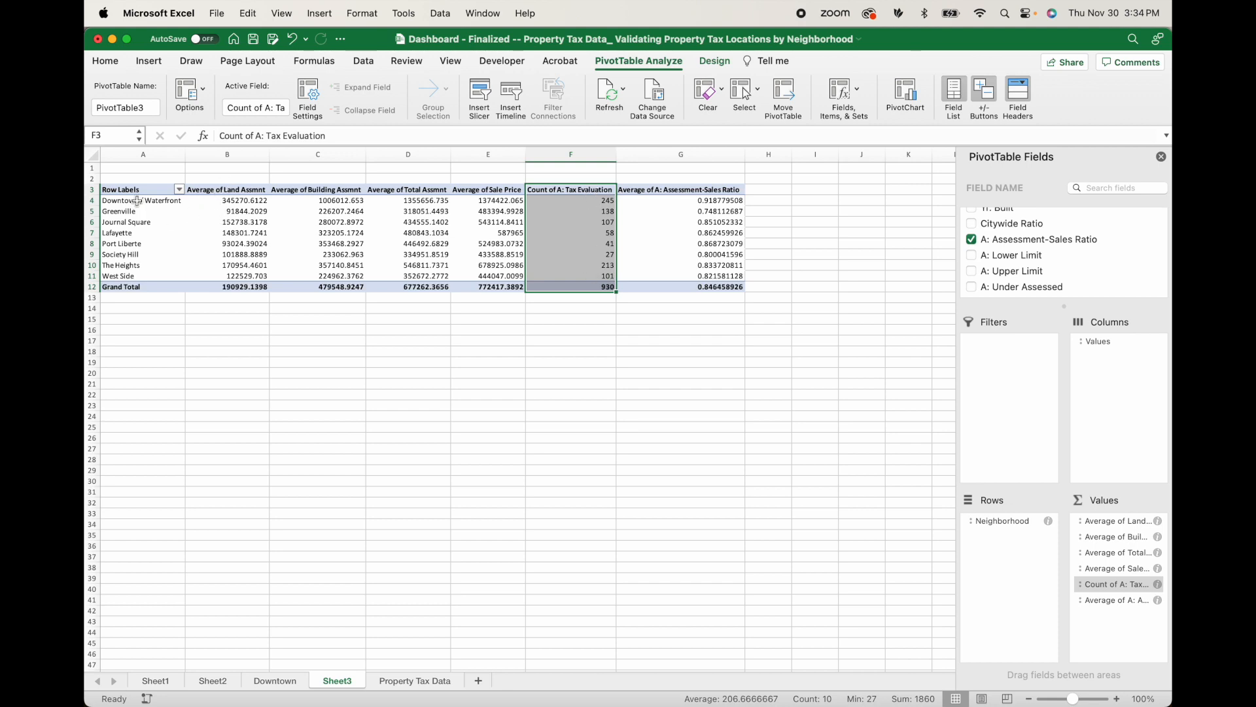
{"action": "left_click_drag", "start_coordinate": [1117, 591], "coordinate": [1121, 518]}
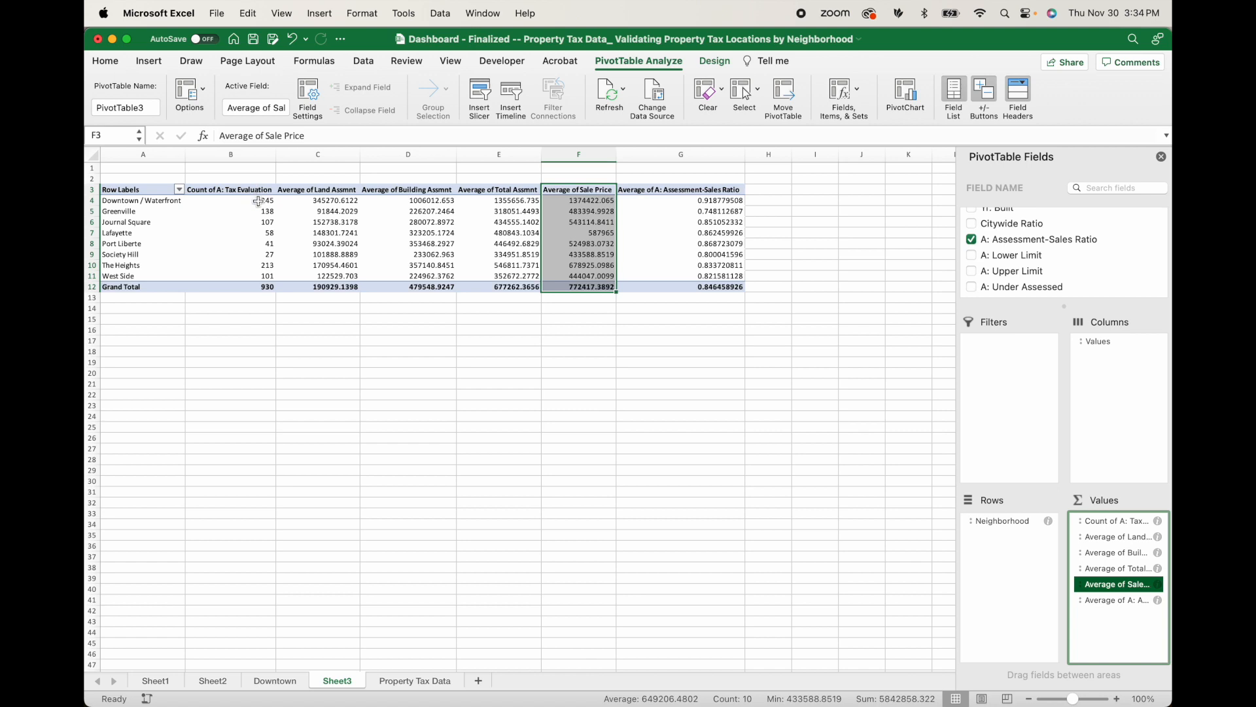
Format the average land, building, total assessment and sale price figures as dollar amounts without decimals.
{"action": "left_click_drag", "start_coordinate": [260, 191], "coordinate": [260, 288]}
{"action": "left_click_drag", "start_coordinate": [334, 191], "coordinate": [575, 289]}
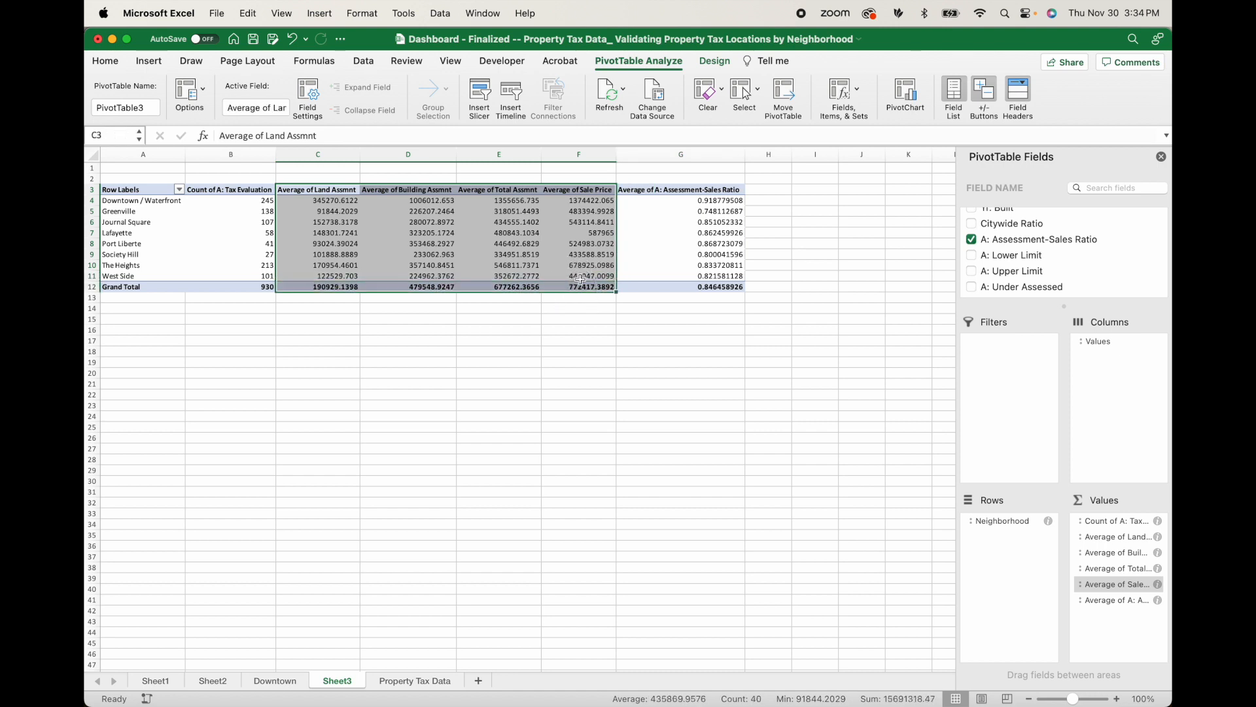
{"action": "left_click", "coordinate": [604, 189]}
{"action": "left_click", "coordinate": [704, 194]}
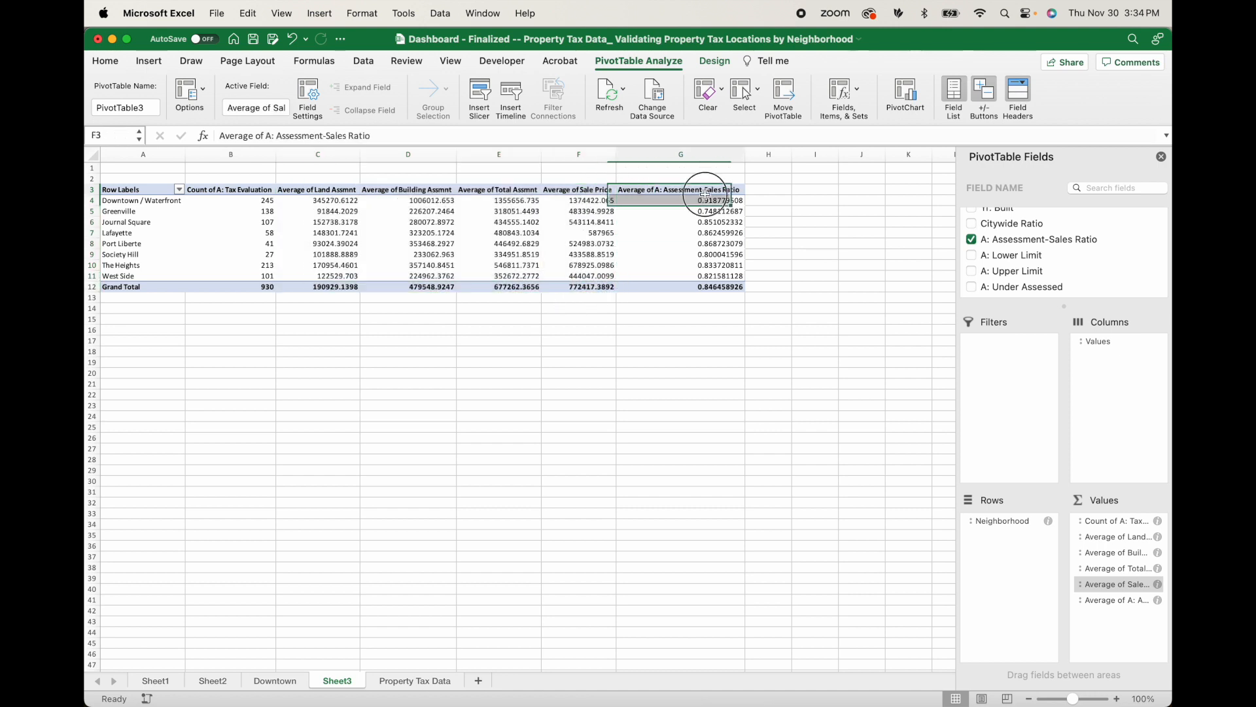
{"action": "left_click_drag", "start_coordinate": [346, 204], "coordinate": [569, 285]}
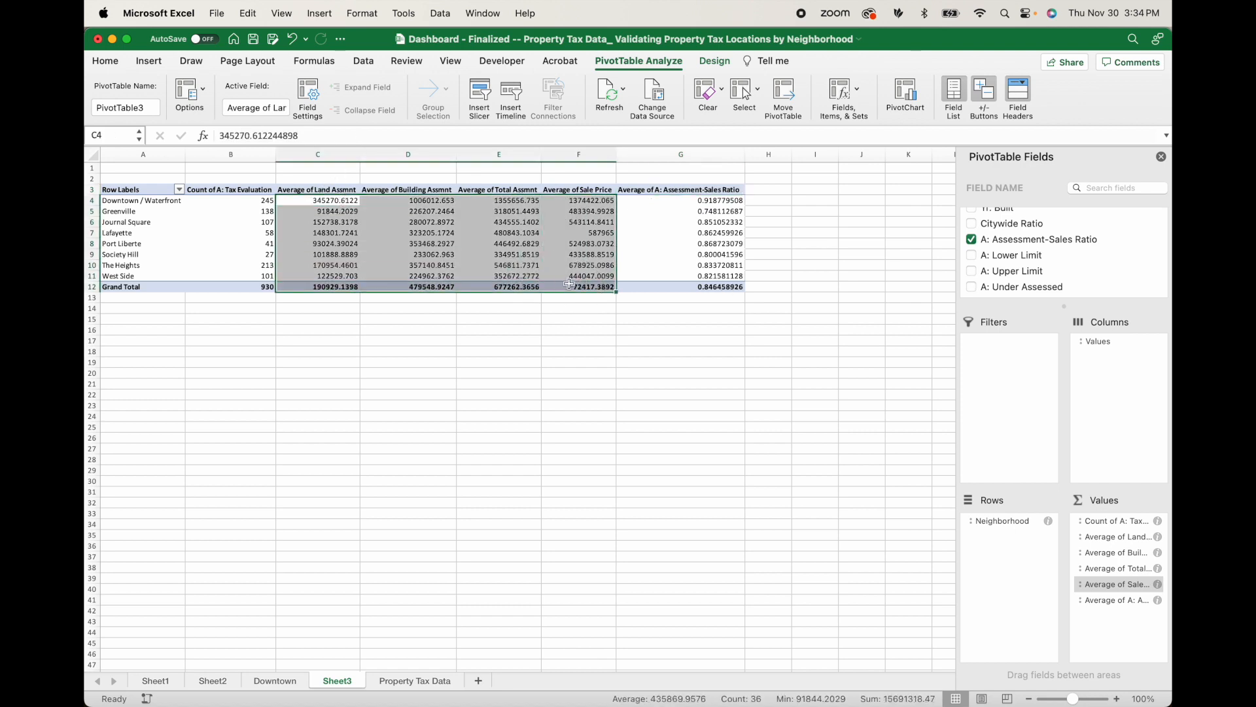
{"action": "left_click", "coordinate": [108, 62]}
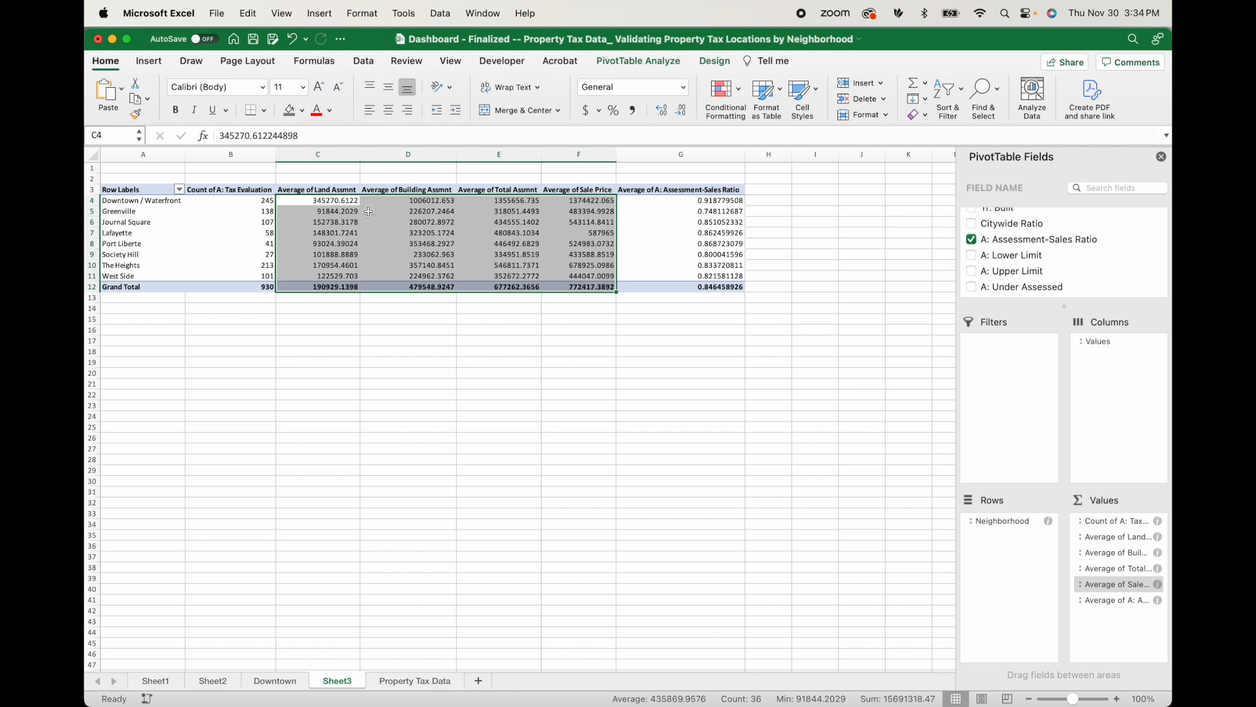
{"action": "left_click", "coordinate": [334, 199]}
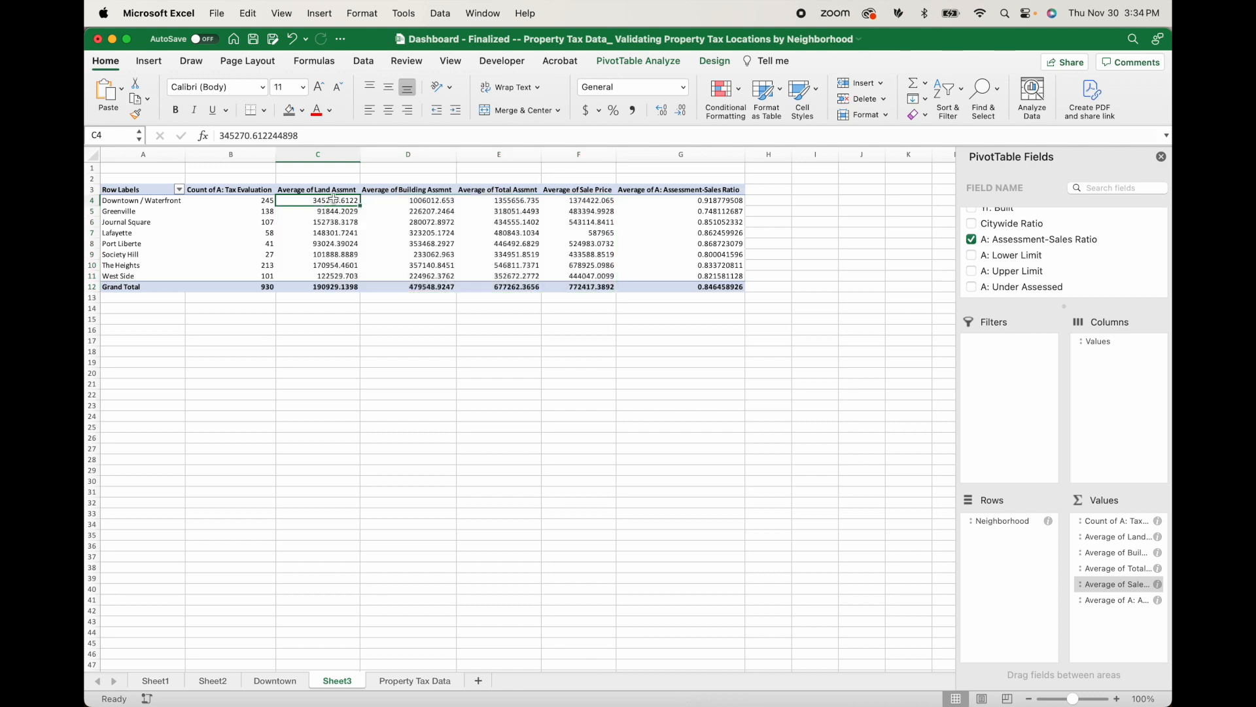
{"action": "left_click_drag", "start_coordinate": [334, 199], "coordinate": [598, 288]}
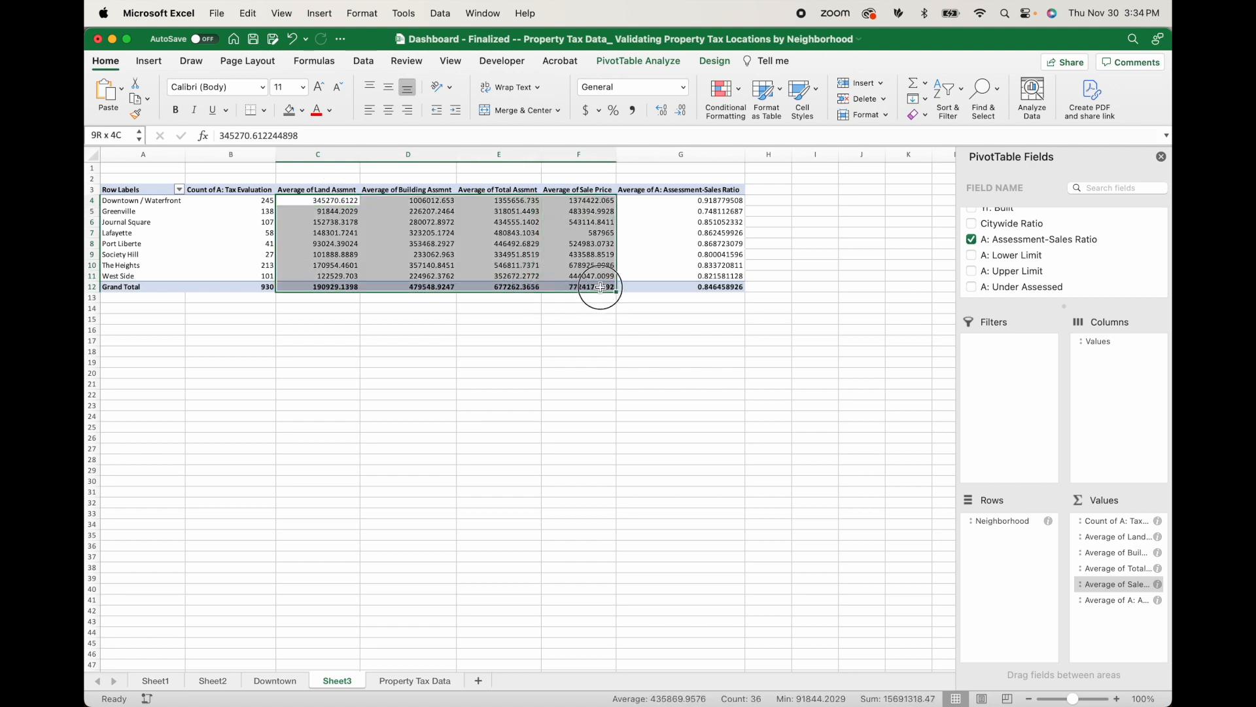
{"action": "left_click", "coordinate": [588, 110]}
{"action": "left_click", "coordinate": [681, 112]}
{"action": "left_click", "coordinate": [681, 111]}
Format the average assessment-sales ratio figures as percentages with two decimal places.
{"action": "left_click_drag", "start_coordinate": [728, 201], "coordinate": [722, 286]}
{"action": "left_click", "coordinate": [614, 110]}
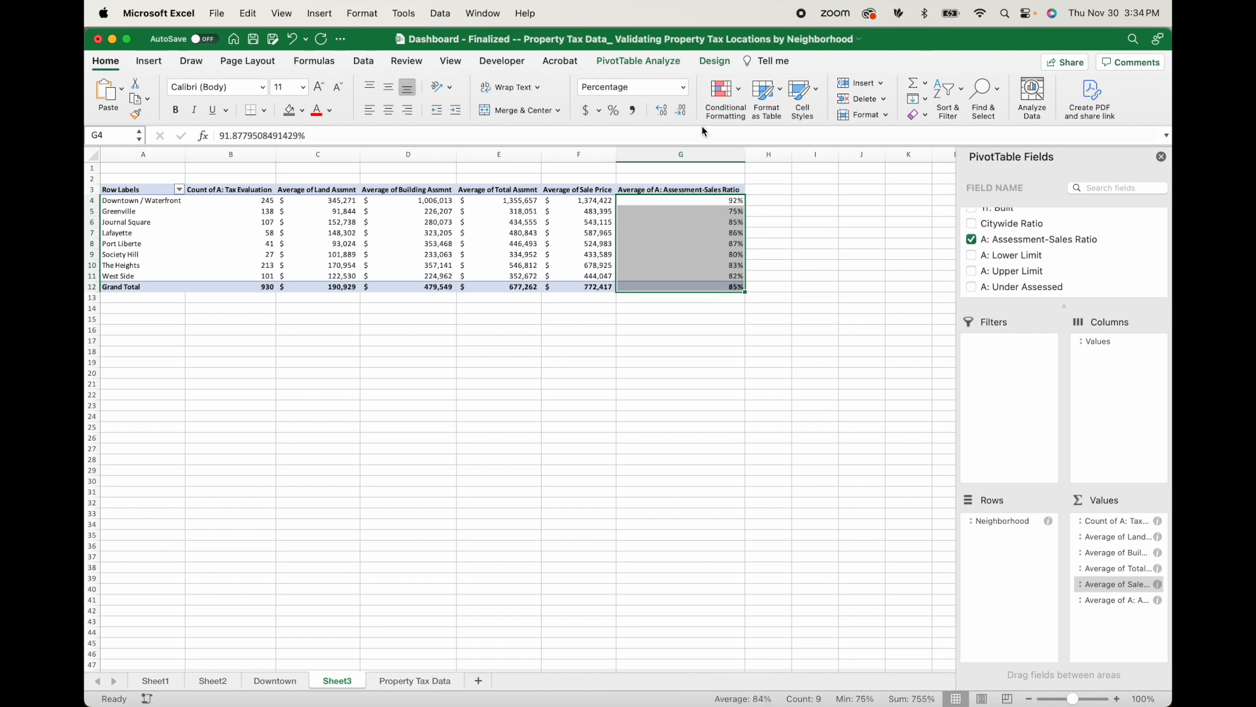
{"action": "left_click", "coordinate": [667, 114]}
{"action": "left_click", "coordinate": [668, 114]}
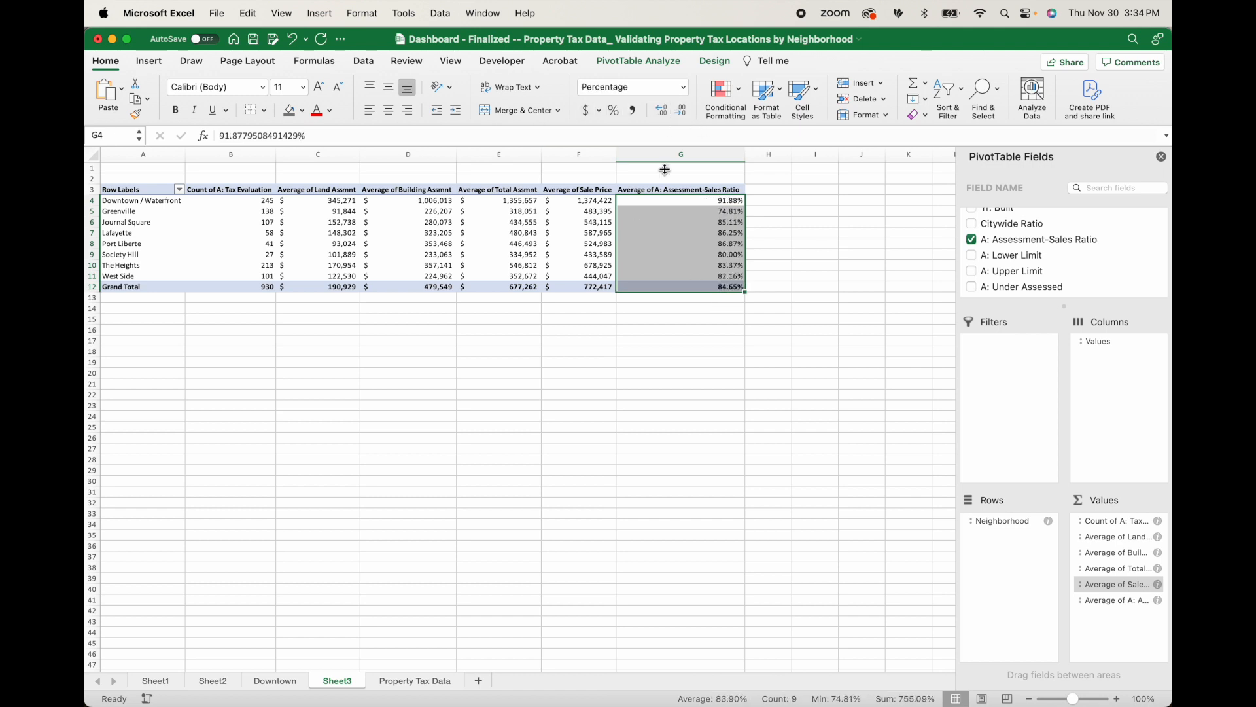
{"action": "left_click", "coordinate": [663, 363]}
Rename the tax evaluation count column header as "# Properties".
{"action": "left_click", "coordinate": [258, 178]}
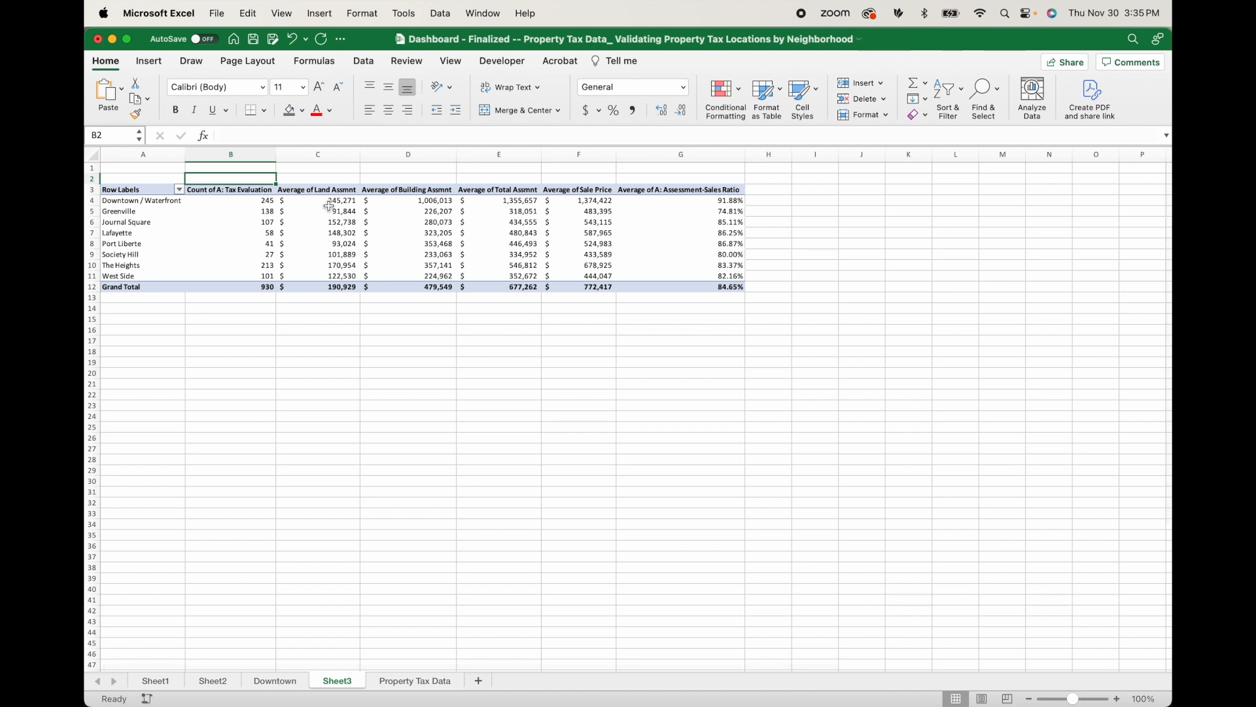
{"action": "key", "text": "Down"}
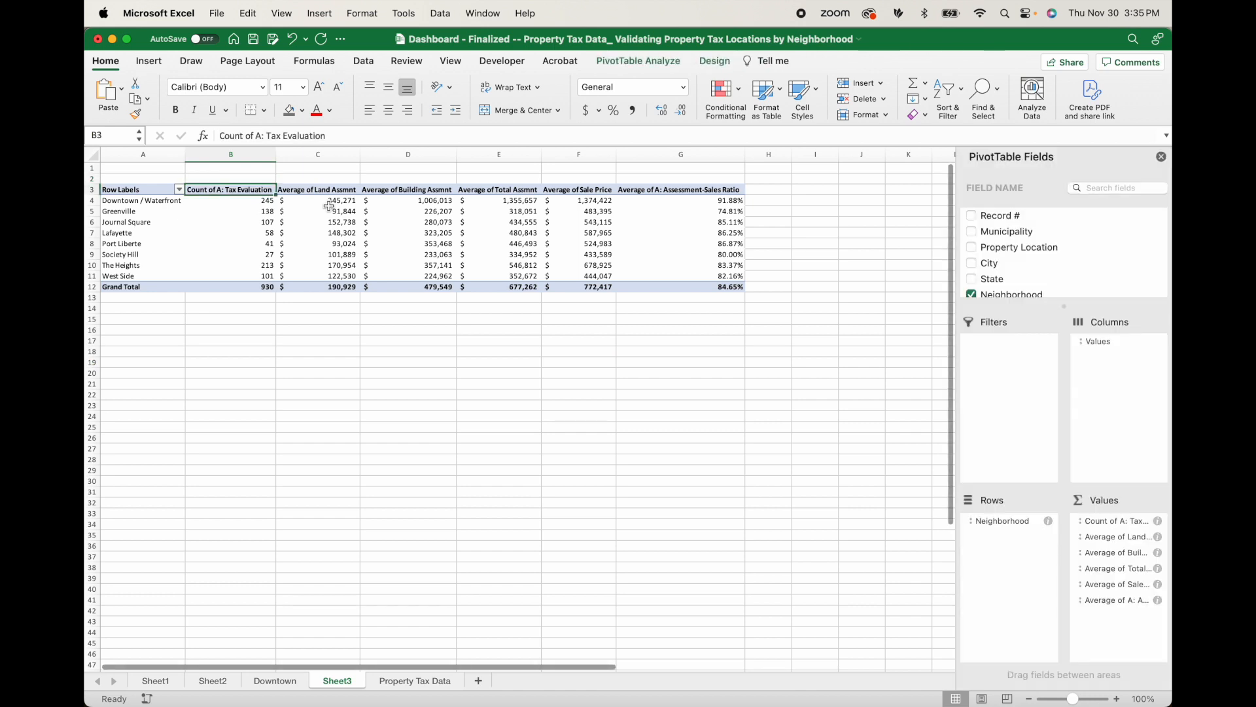
{"action": "type", "text": "# Propert"}
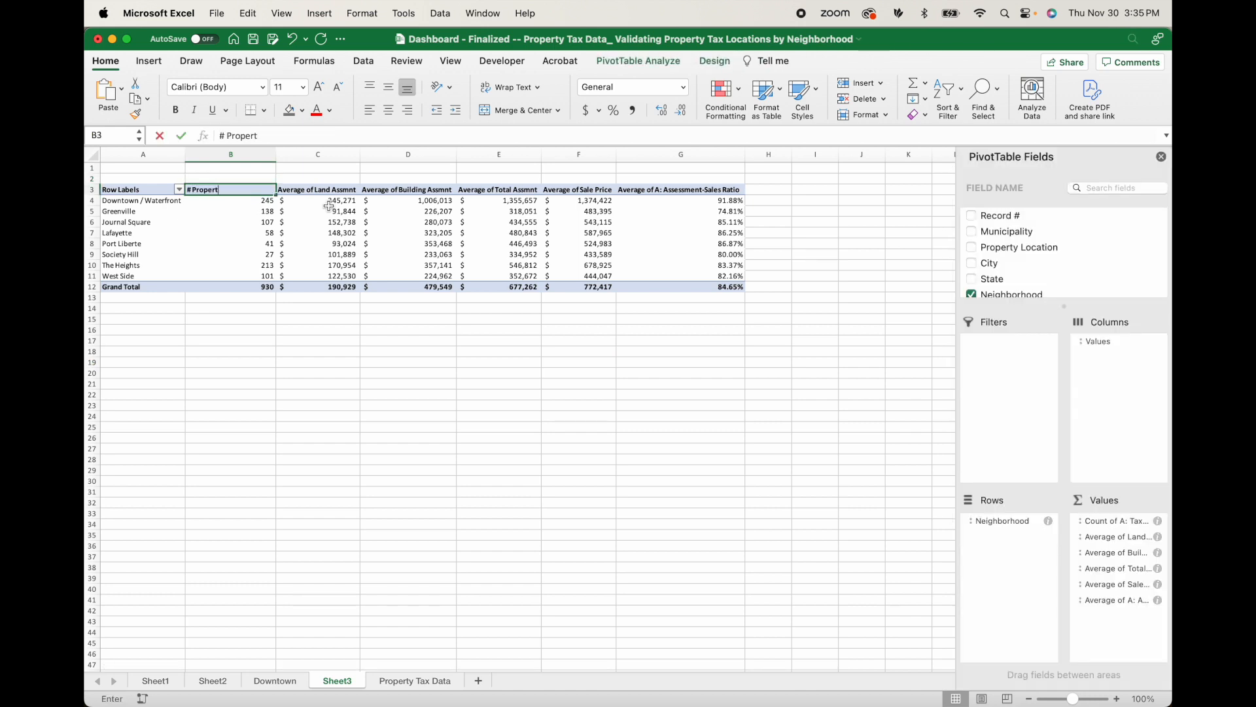
{"action": "type", "text": "ies"}
{"action": "key", "text": "Tab"}
Rename the land assessment header as "Avg. of Land Assmnt" and abbreviate "Average" in the other value headers the same way.
{"action": "left_click", "coordinate": [253, 135]}
{"action": "key", "text": "BackSpace"}
{"action": "key", "text": "BackSpace"}
{"action": "key", "text": "BackSpace"}
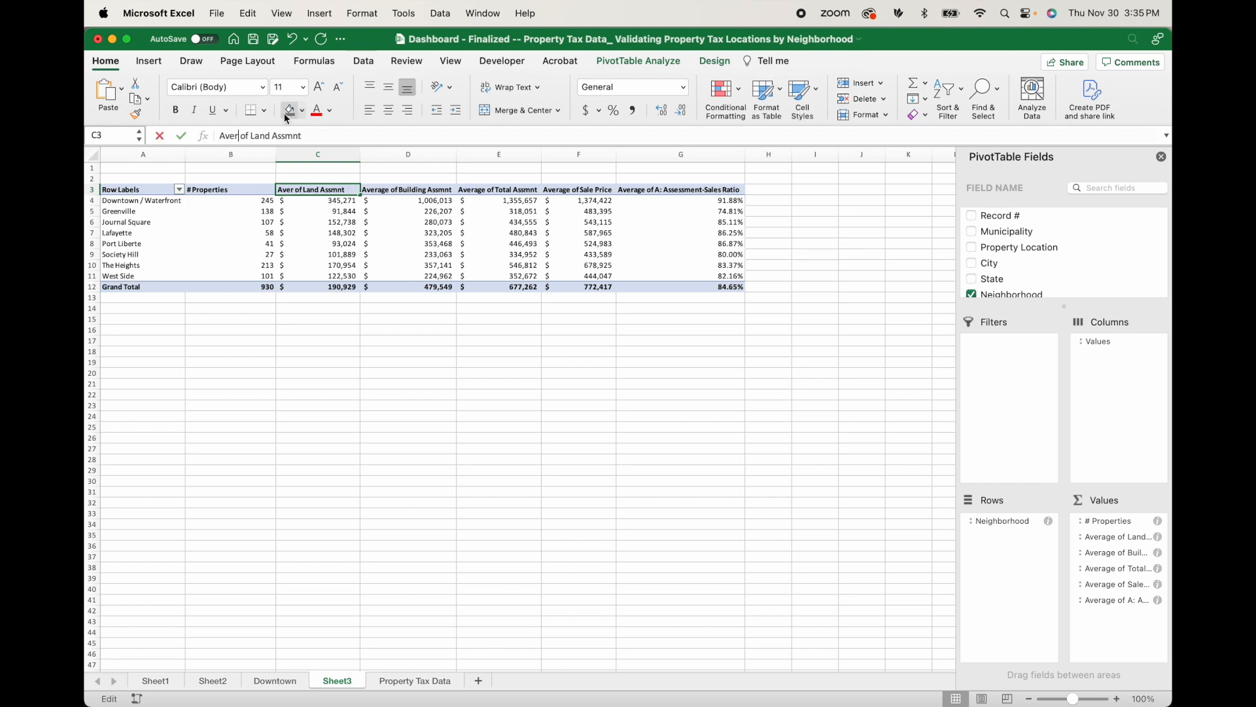
{"action": "key", "text": "BackSpace"}
{"action": "key", "text": "BackSpace"}
{"action": "type", "text": "g."}
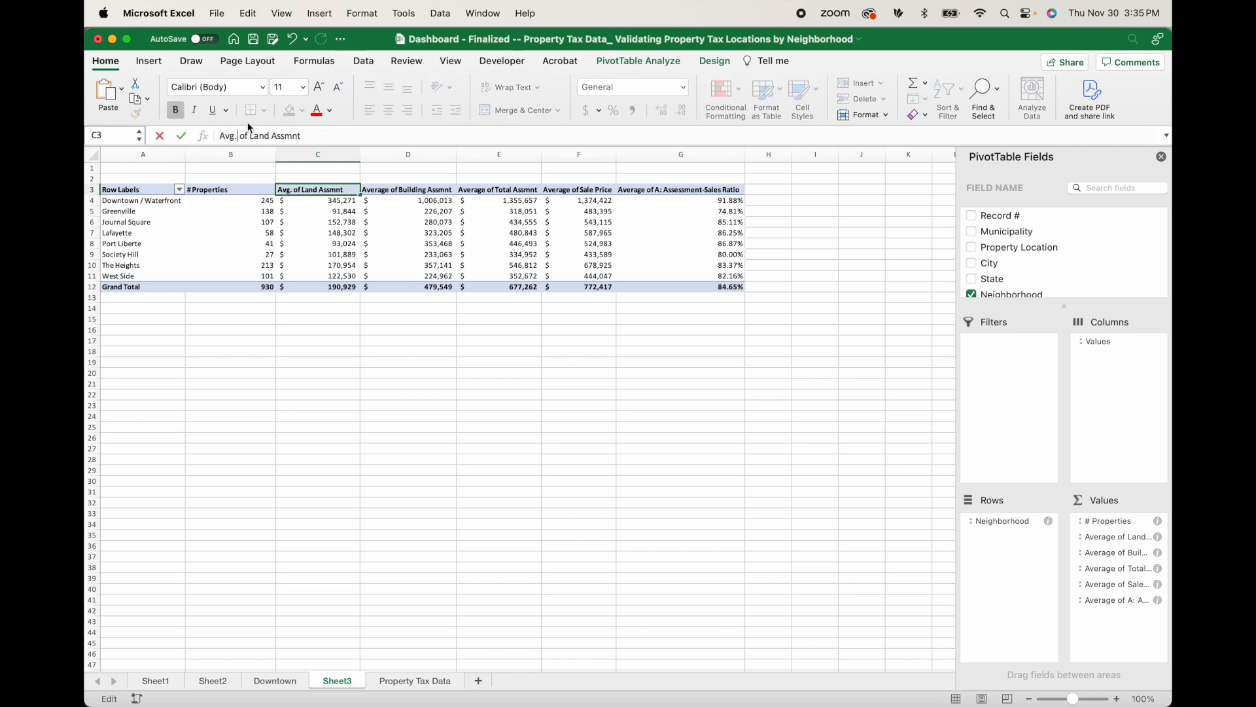
Wrap the pivot table's header text and give columns B through G an equal, narrower width with centred contents.
{"action": "left_click_drag", "start_coordinate": [131, 190], "coordinate": [723, 190]}
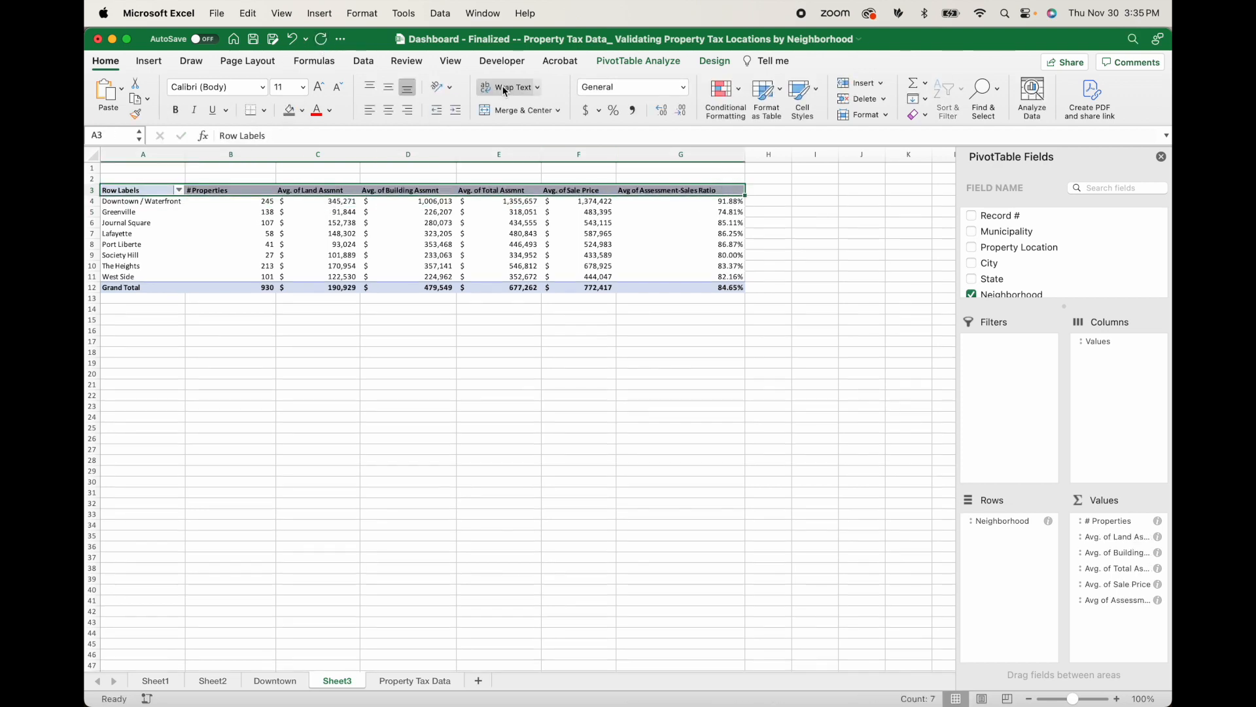
{"action": "left_click", "coordinate": [505, 91]}
{"action": "left_click_drag", "start_coordinate": [267, 151], "coordinate": [544, 152]}
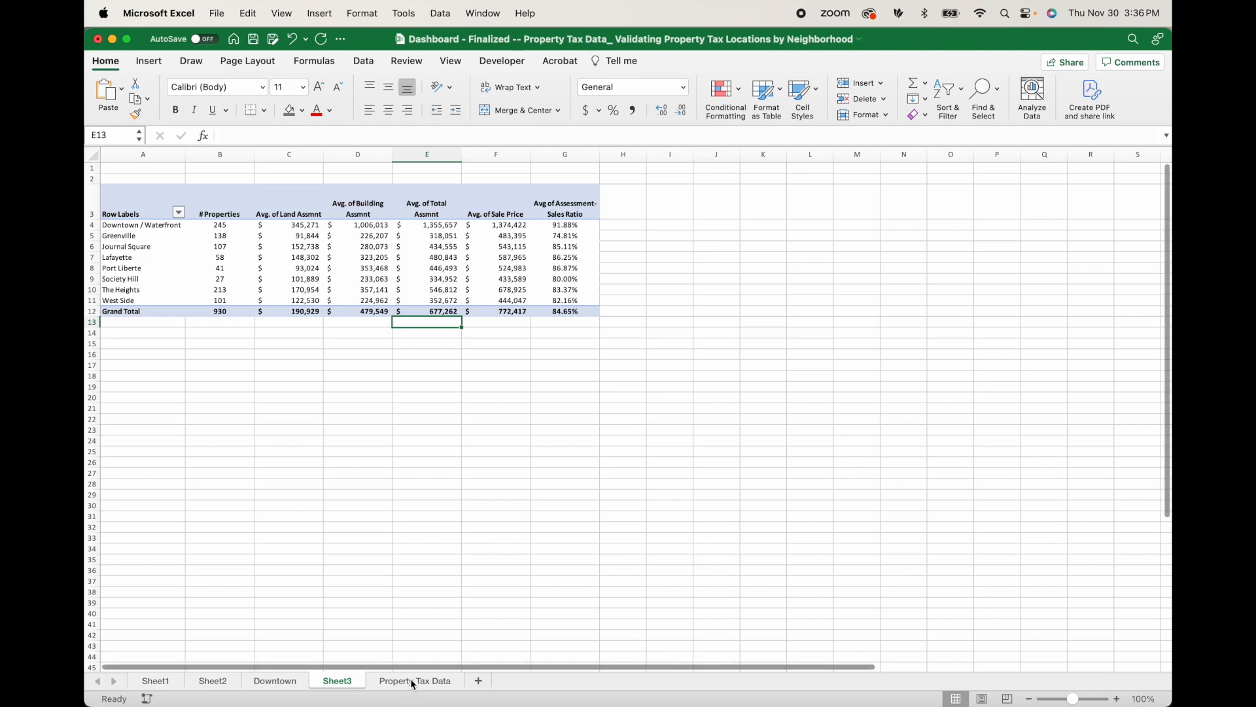
Insert slicers for the Block, A: Property Class Name and Recorded Date fields of the pivot table.
{"action": "left_click", "coordinate": [288, 247]}
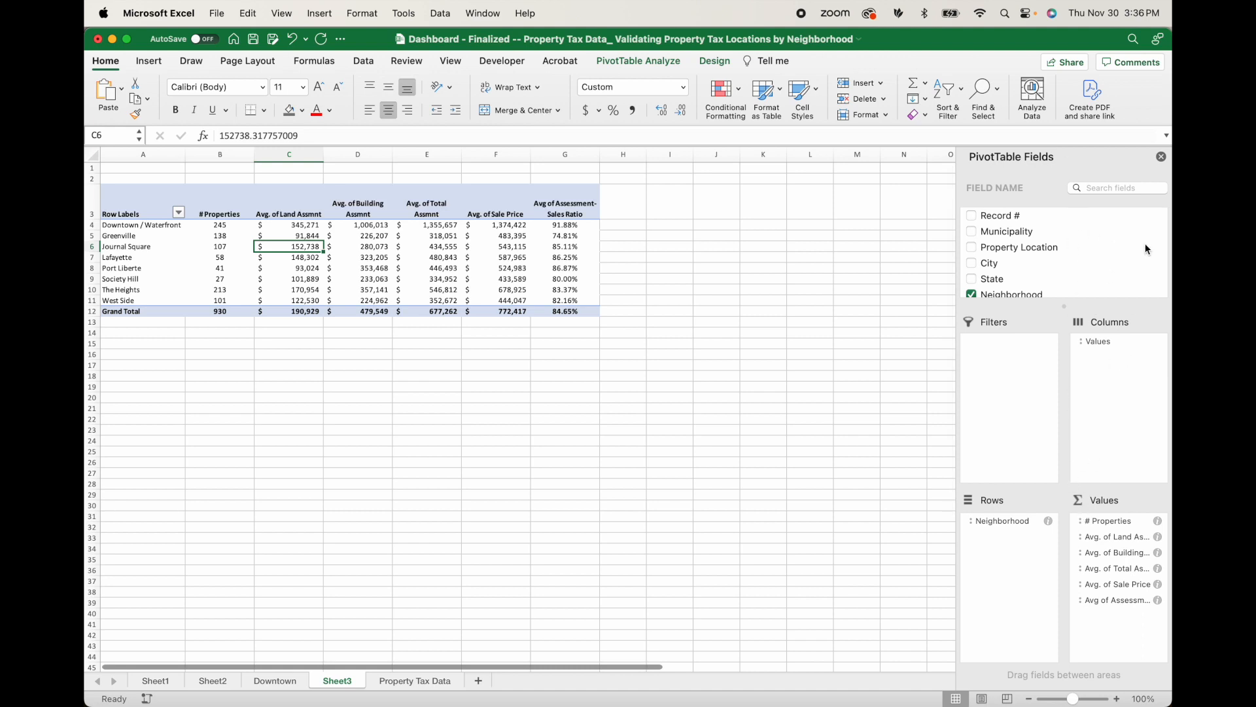
{"action": "left_click", "coordinate": [1163, 157]}
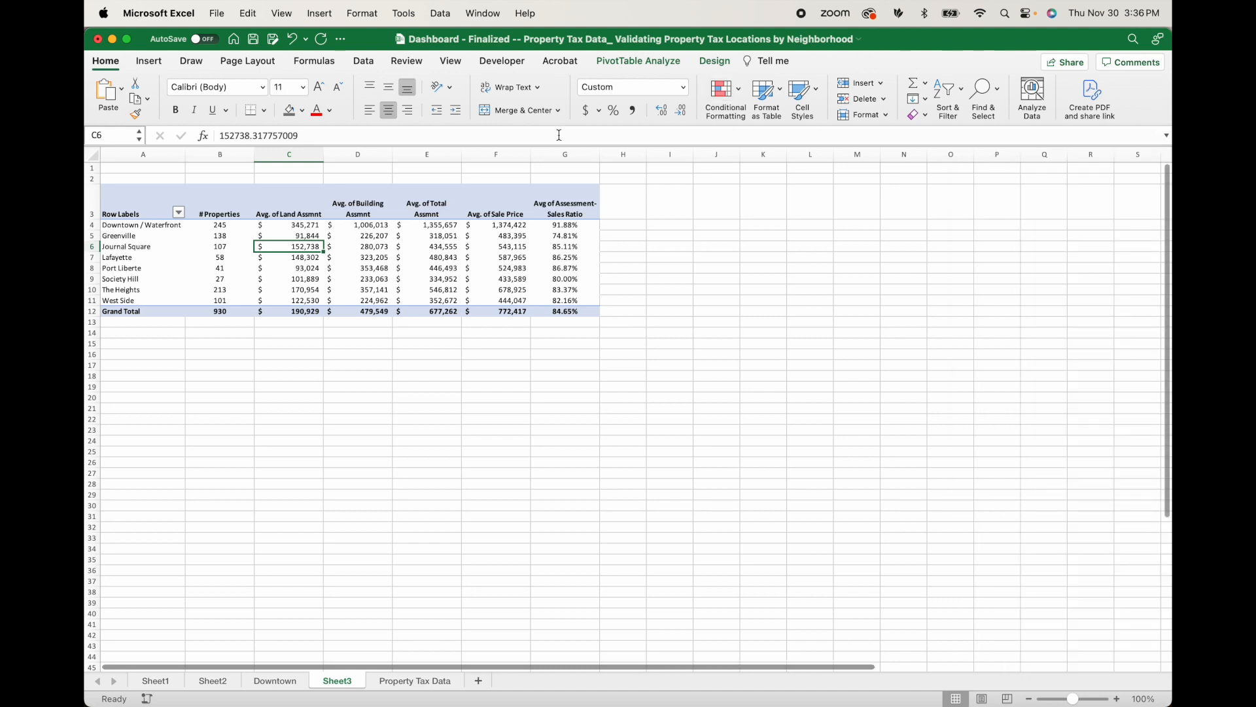
{"action": "left_click", "coordinate": [653, 62]}
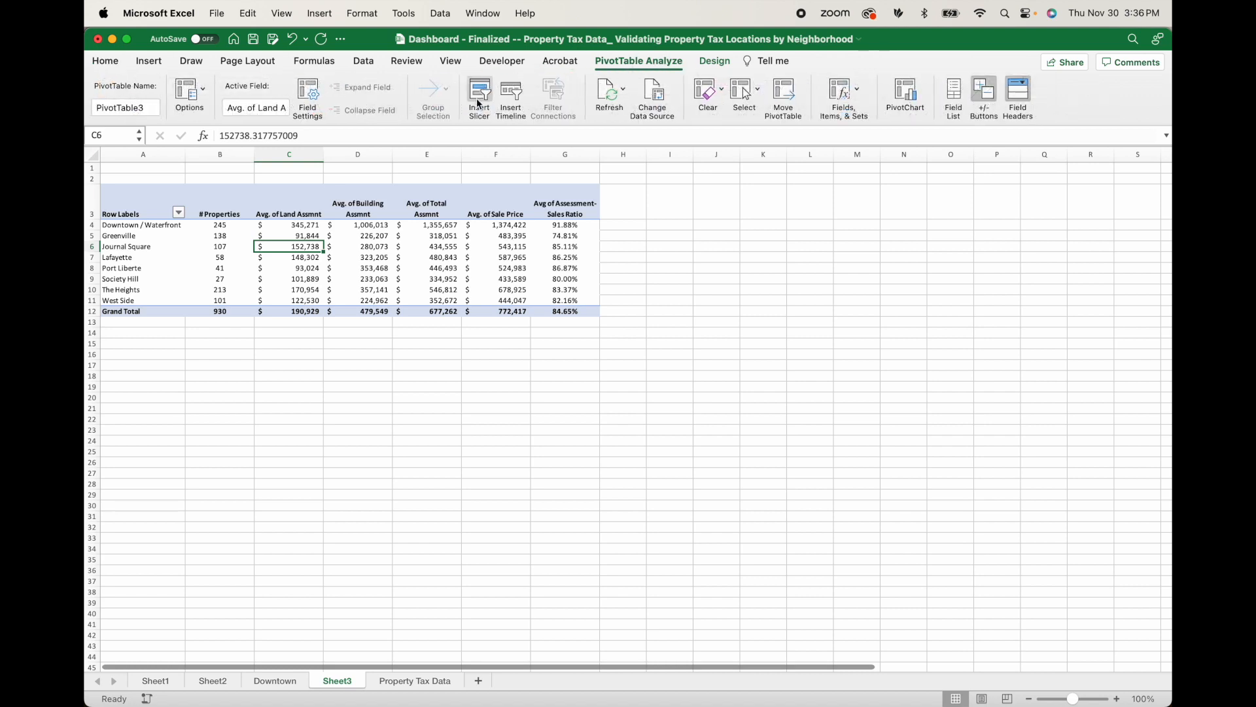
{"action": "left_click", "coordinate": [480, 97]}
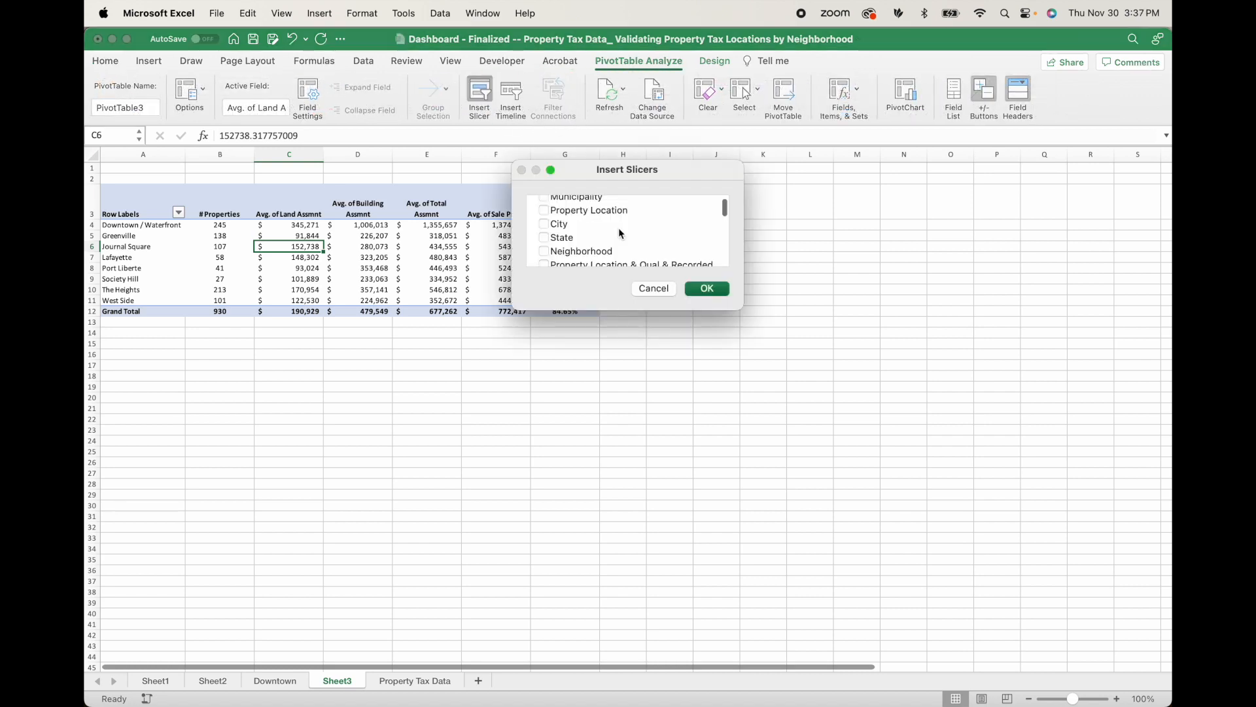
{"action": "scroll", "coordinate": [619, 228], "scroll_direction": "down", "scroll_amount": 2}
{"action": "scroll", "coordinate": [618, 228], "scroll_direction": "down", "scroll_amount": 1}
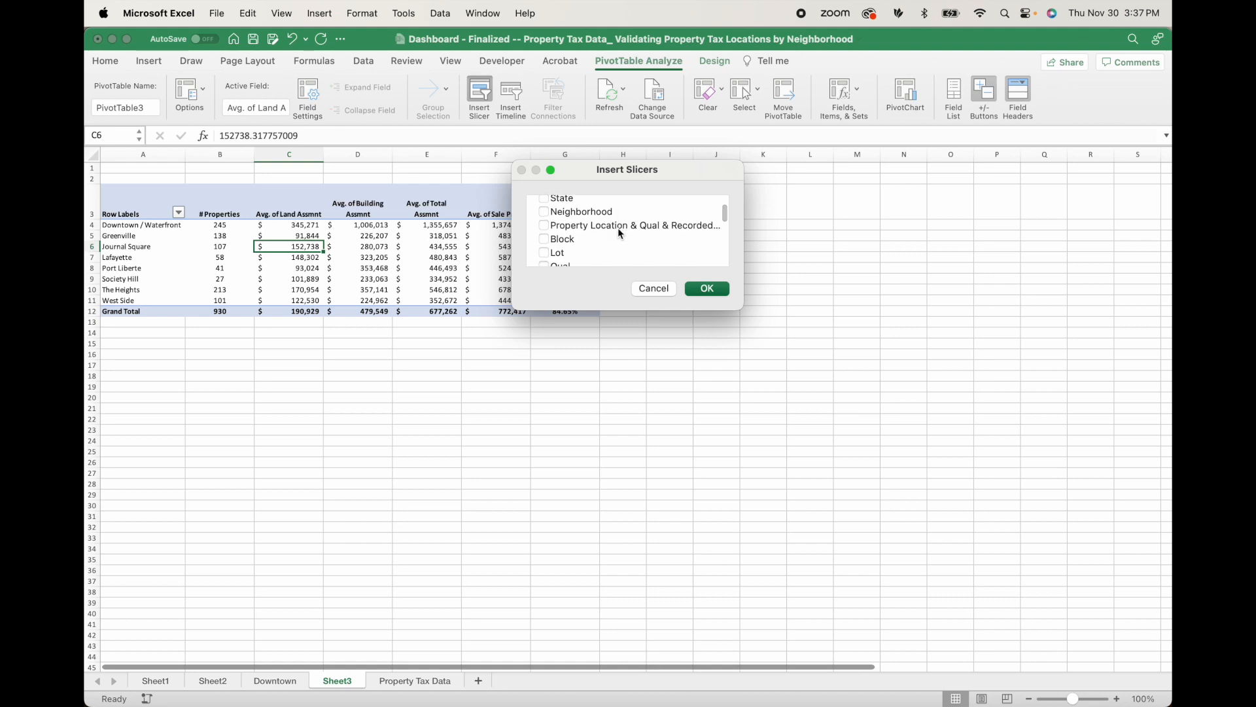
{"action": "scroll", "coordinate": [555, 231], "scroll_direction": "down", "scroll_amount": 1}
{"action": "left_click", "coordinate": [552, 225]}
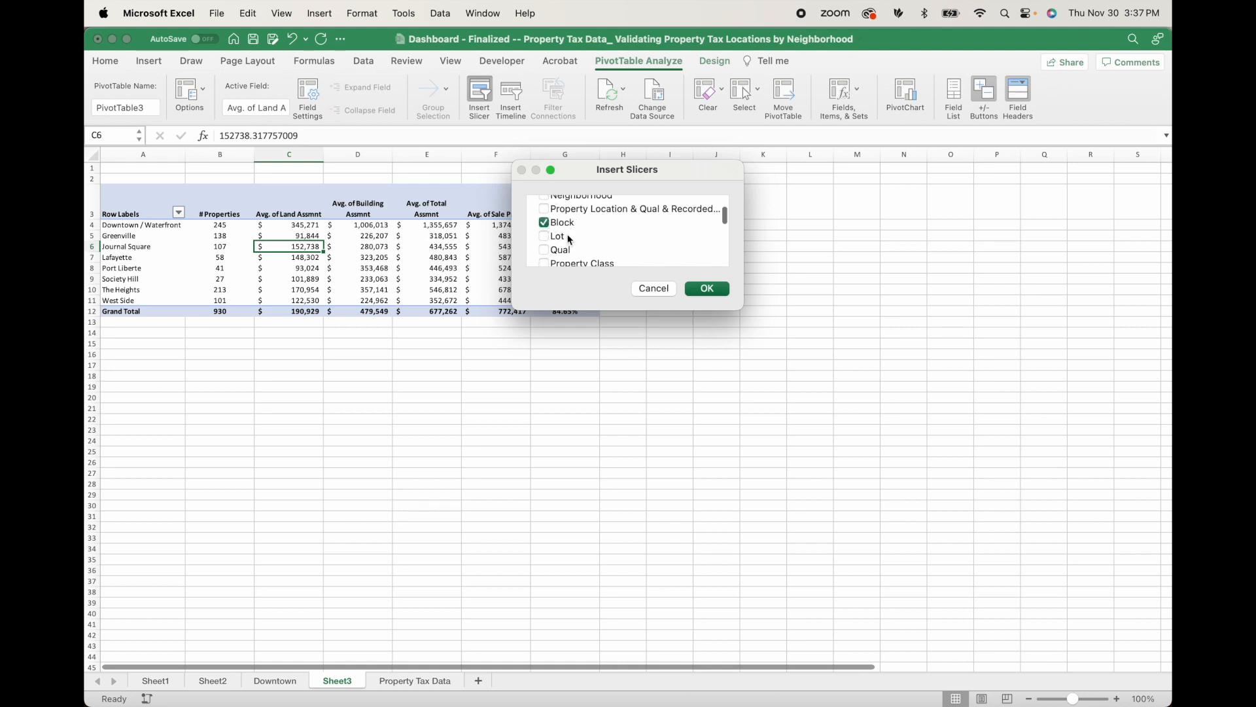
{"action": "scroll", "coordinate": [615, 243], "scroll_direction": "down", "scroll_amount": 4}
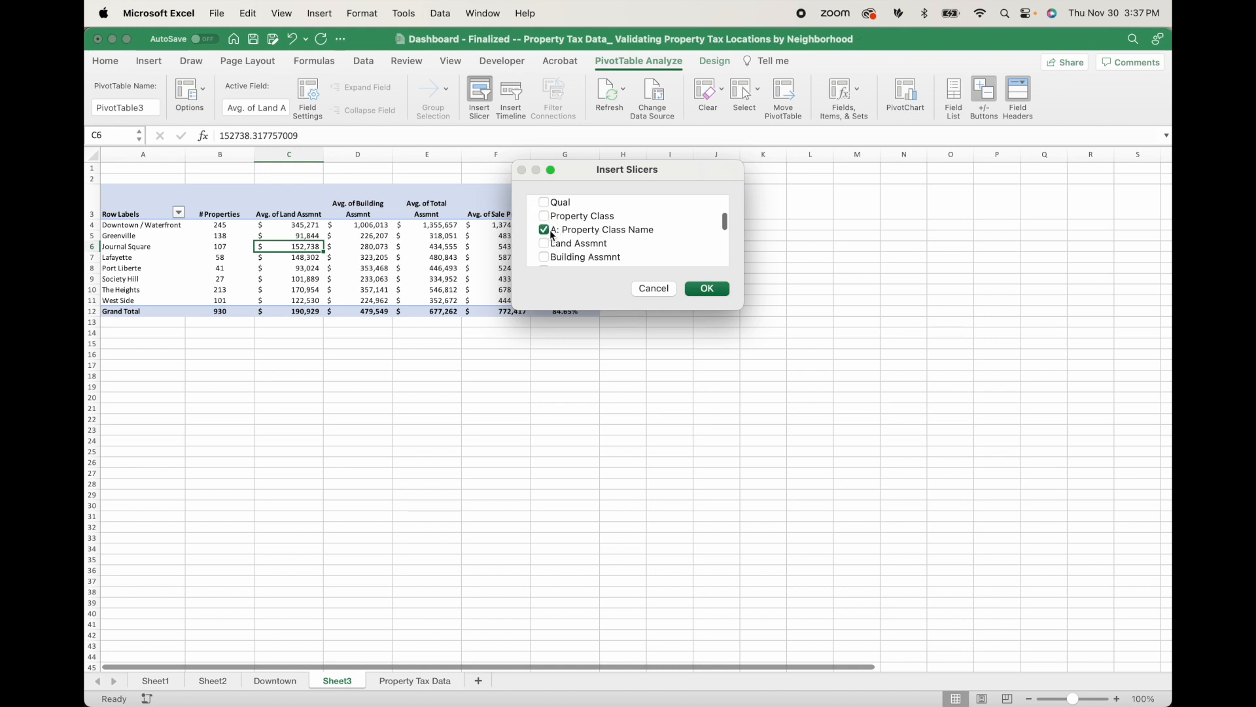
{"action": "scroll", "coordinate": [594, 247], "scroll_direction": "down", "scroll_amount": 5}
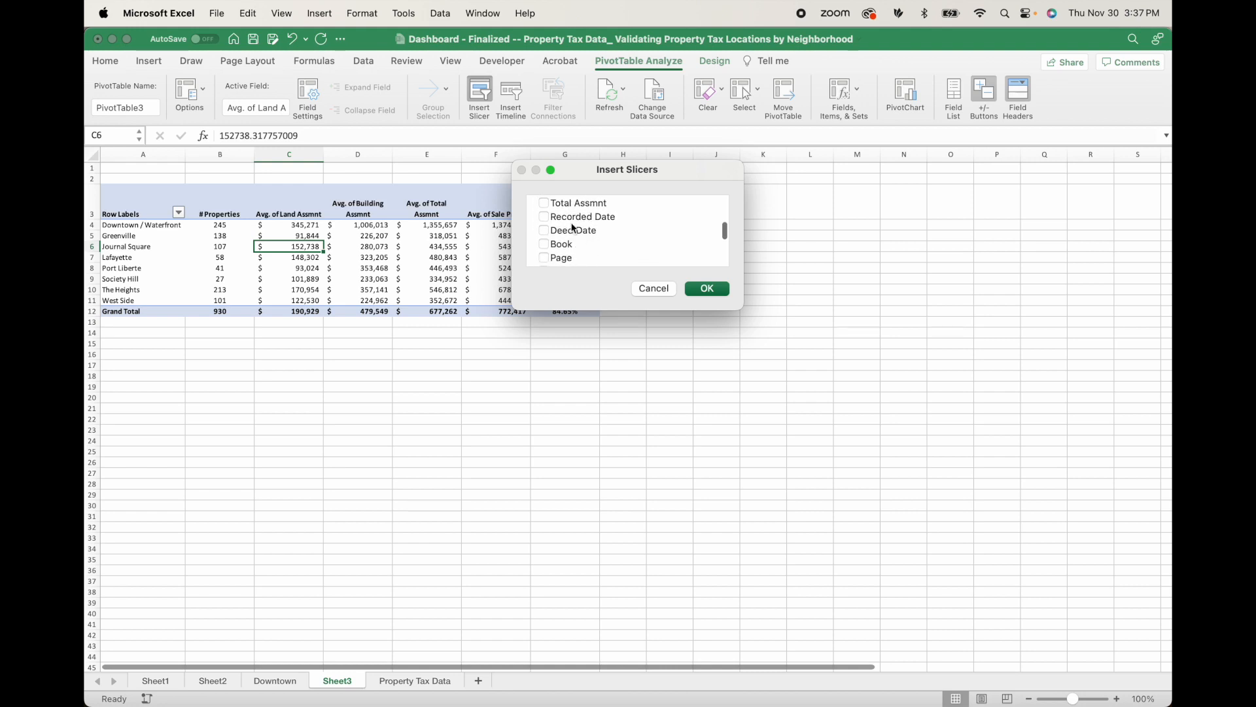
{"action": "scroll", "coordinate": [576, 238], "scroll_direction": "down", "scroll_amount": 6}
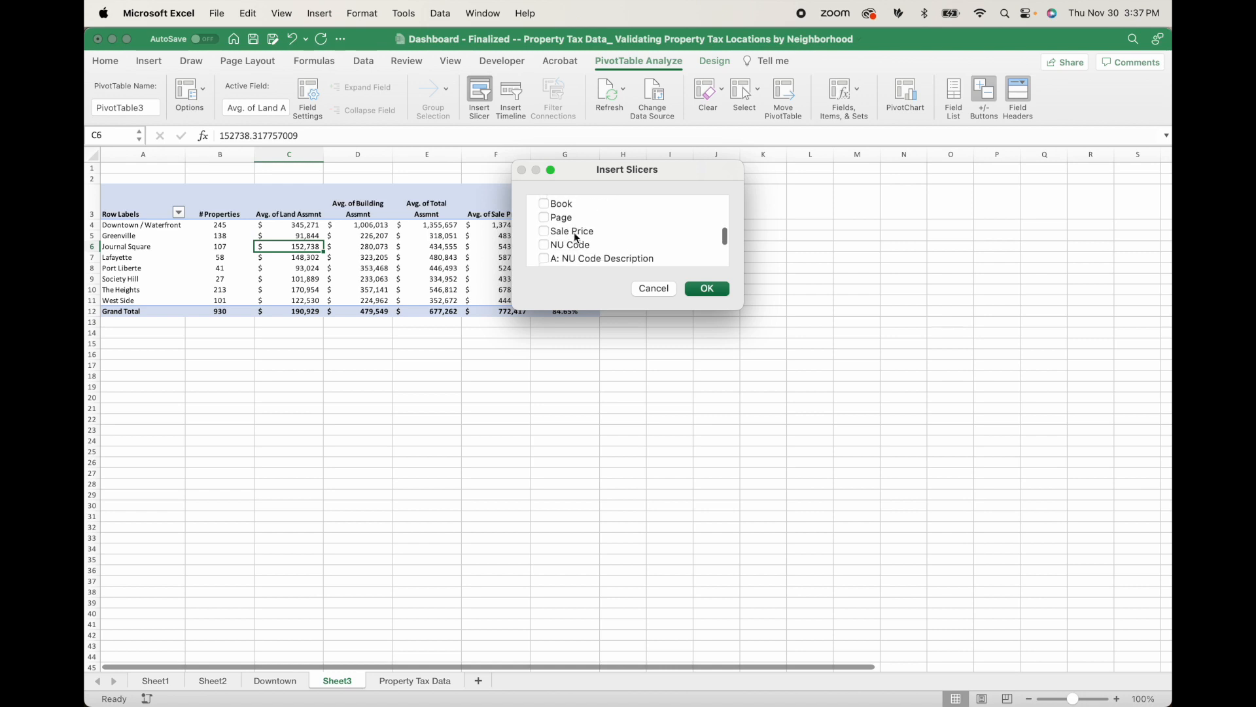
{"action": "scroll", "coordinate": [577, 238], "scroll_direction": "down", "scroll_amount": 5}
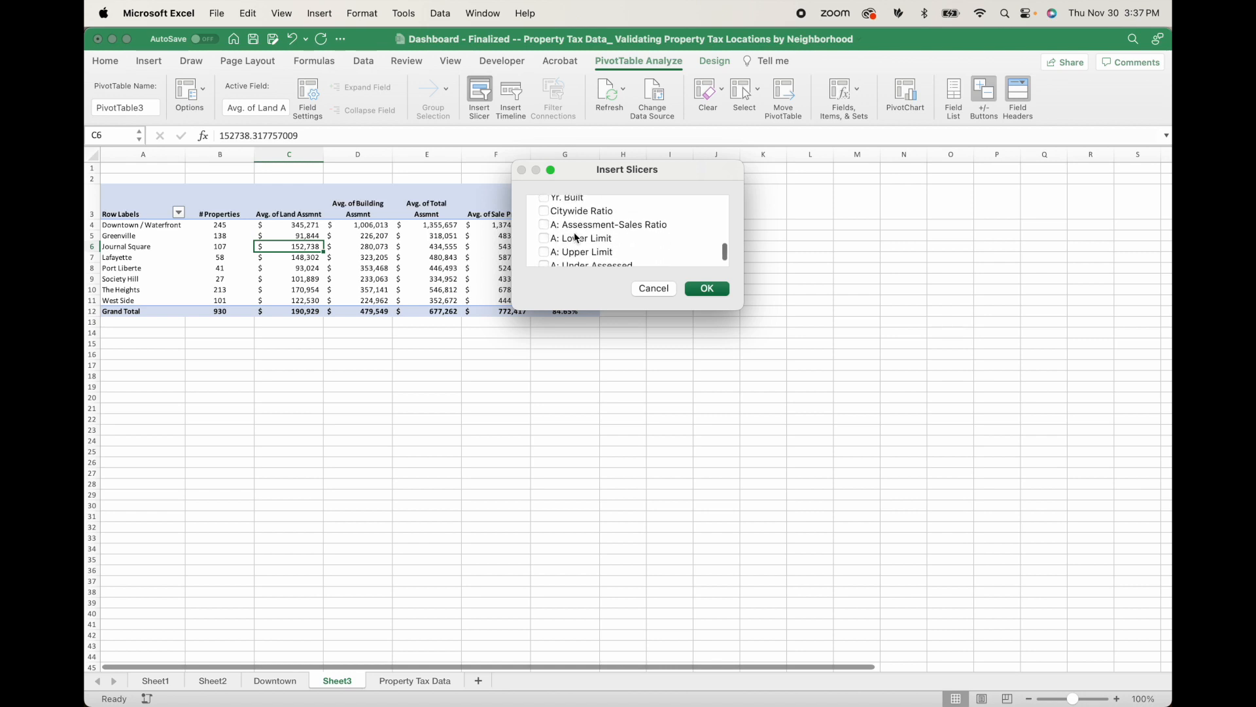
{"action": "scroll", "coordinate": [635, 254], "scroll_direction": "up", "scroll_amount": 6}
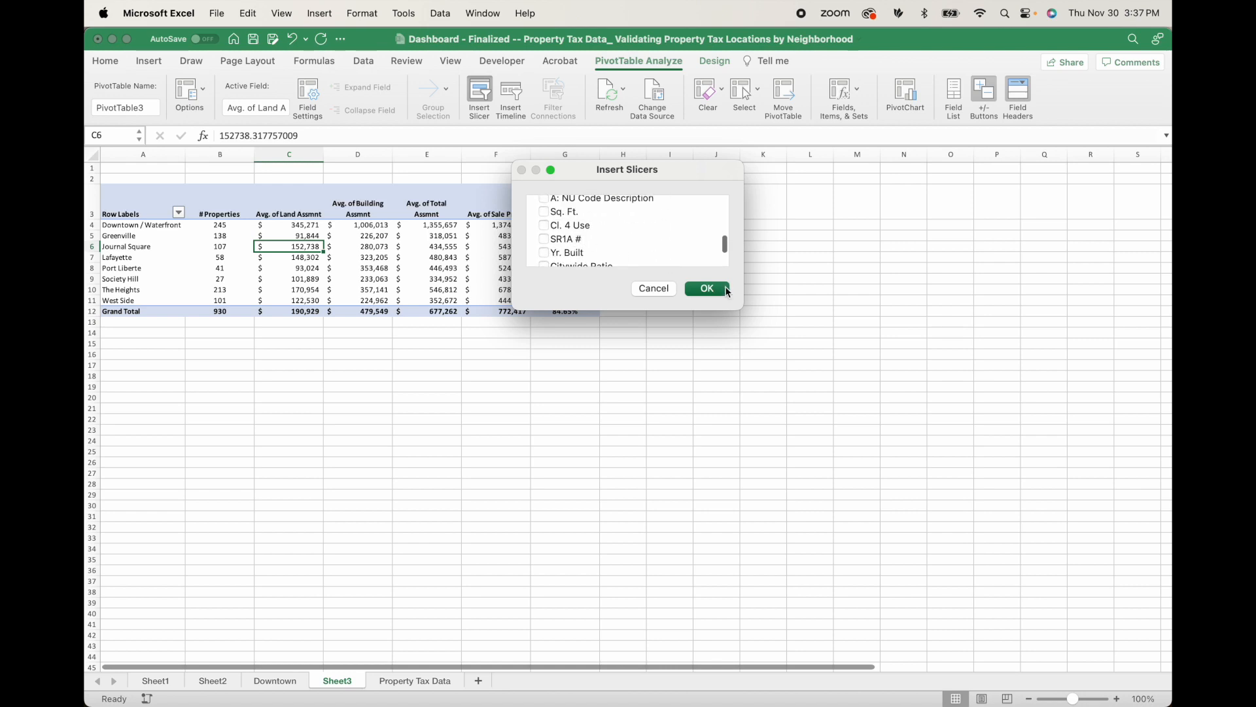
{"action": "left_click", "coordinate": [715, 289]}
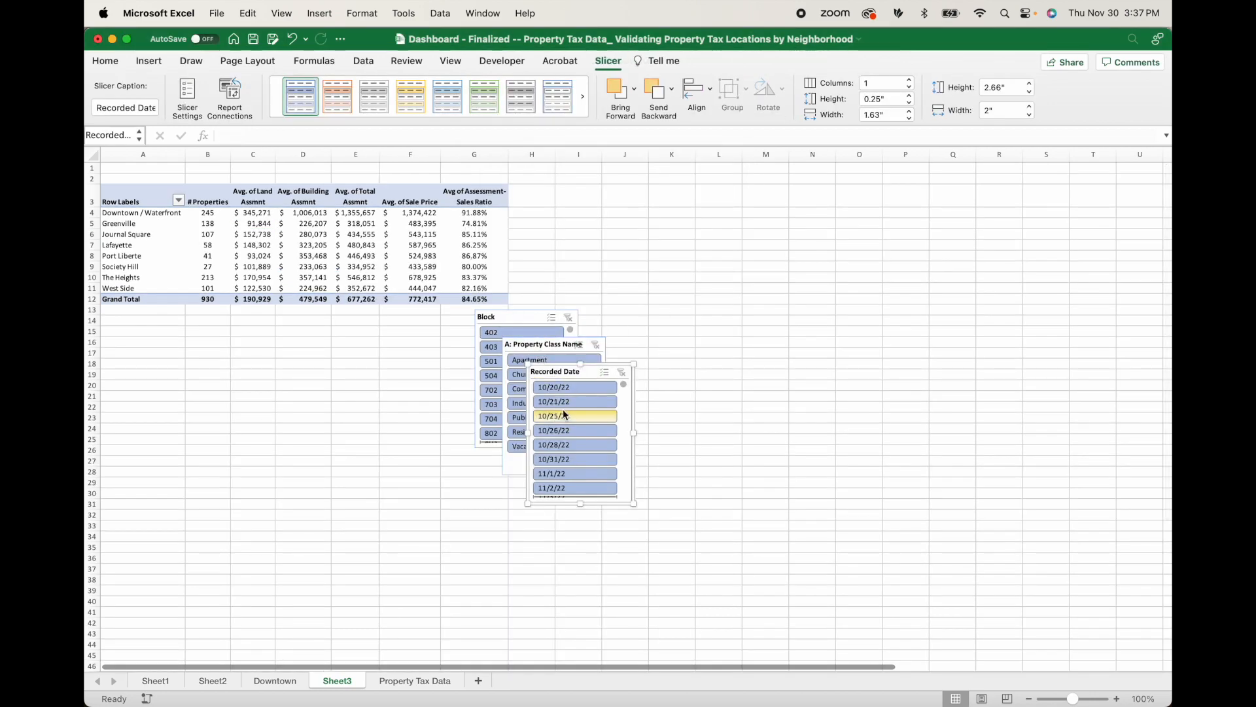
Arrange the Block, A: Property Class Name and Recorded Date slicers side by side beneath the pivot table.
{"action": "left_click_drag", "start_coordinate": [515, 313], "coordinate": [229, 325]}
{"action": "left_click_drag", "start_coordinate": [548, 344], "coordinate": [343, 327]}
{"action": "left_click_drag", "start_coordinate": [530, 387], "coordinate": [411, 342]}
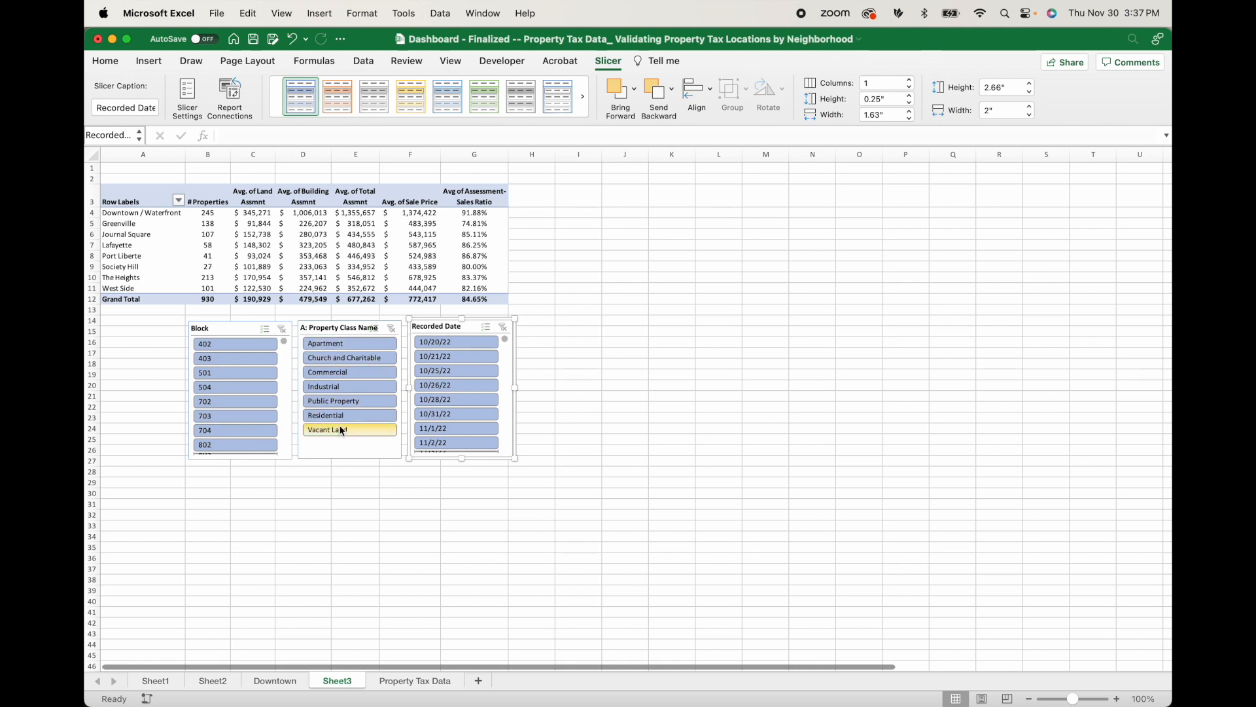
Test the property class slicer with Commercial, clear that filter, and filter by Church and Charitable instead.
{"action": "left_click", "coordinate": [346, 374]}
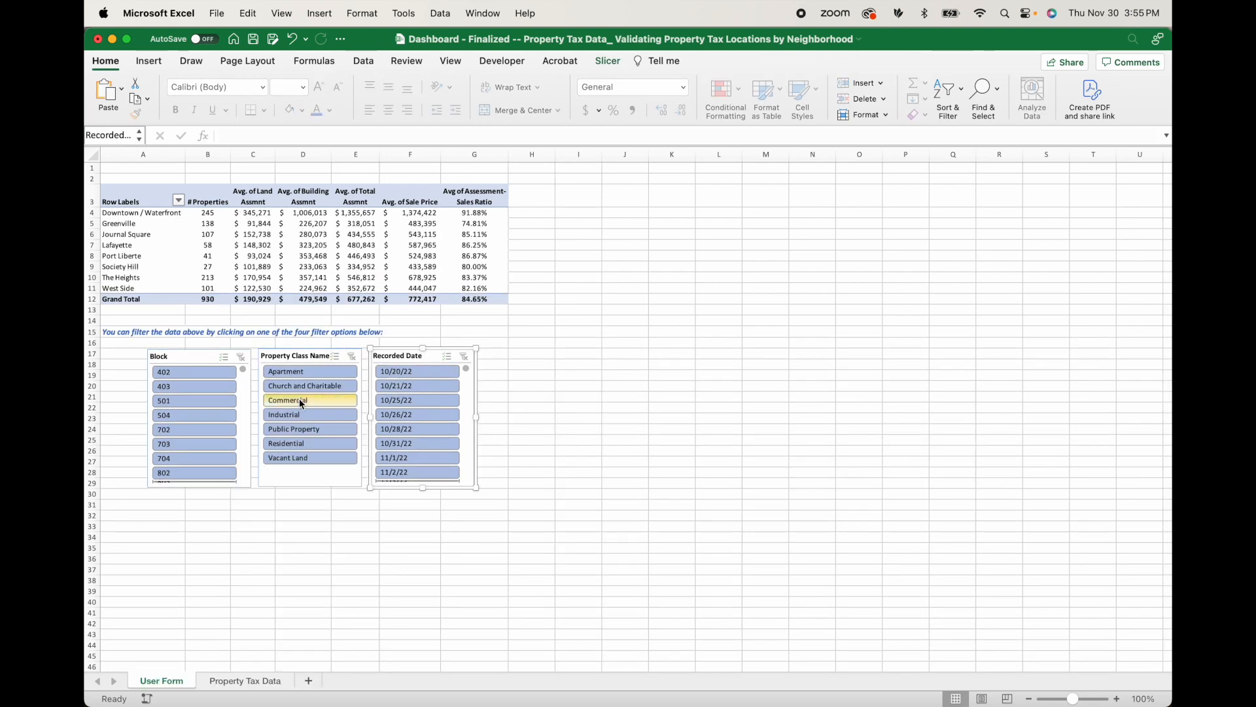
{"action": "left_click", "coordinate": [303, 386]}
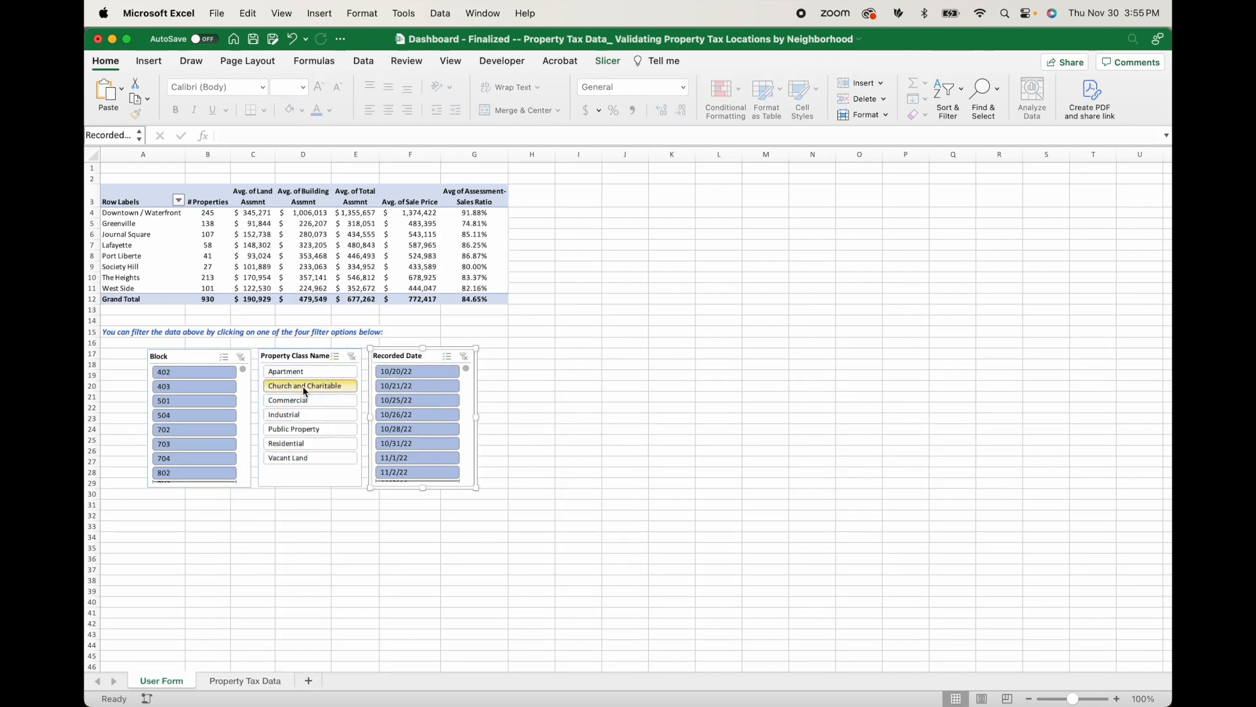
{"action": "left_click", "coordinate": [288, 397]}
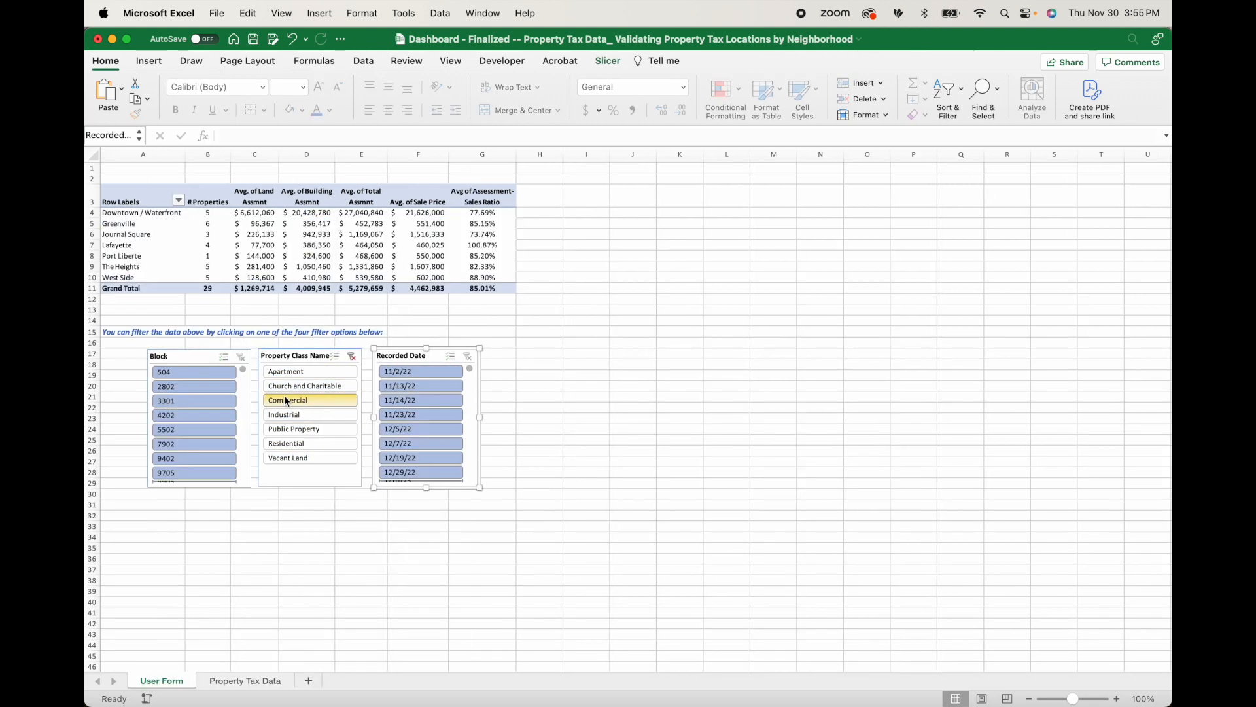
{"action": "left_click", "coordinate": [354, 355]}
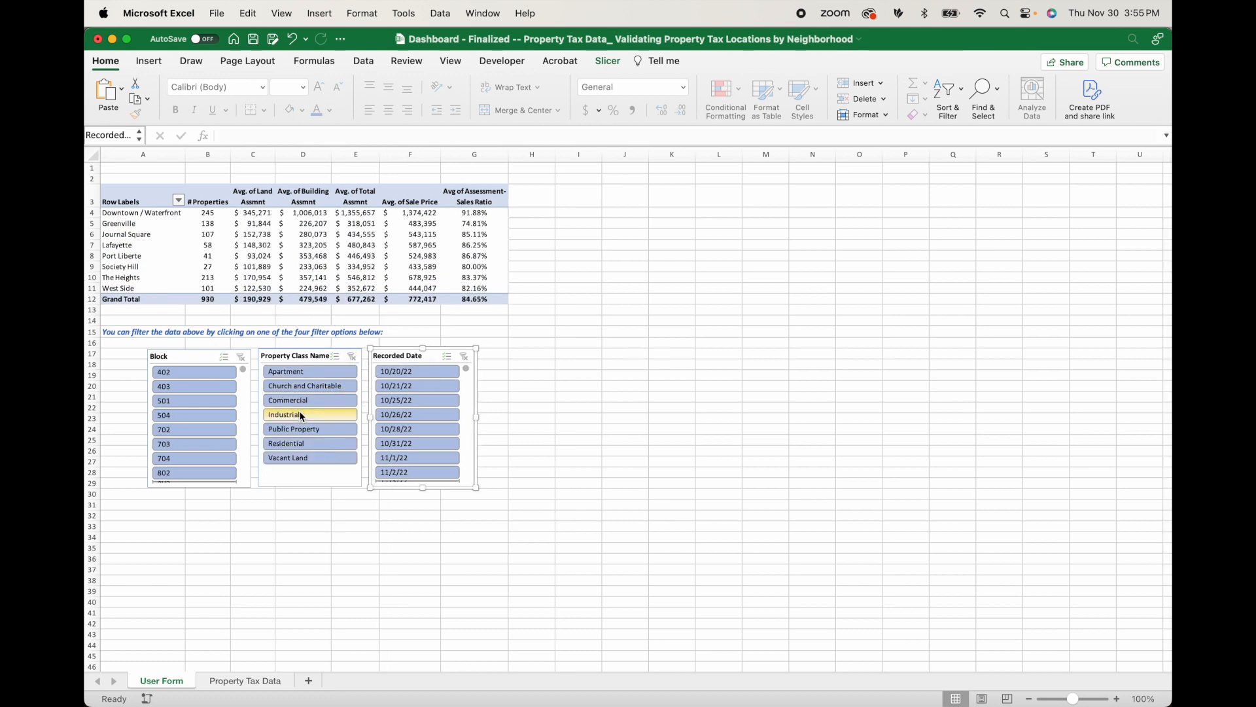
{"action": "left_click", "coordinate": [305, 386]}
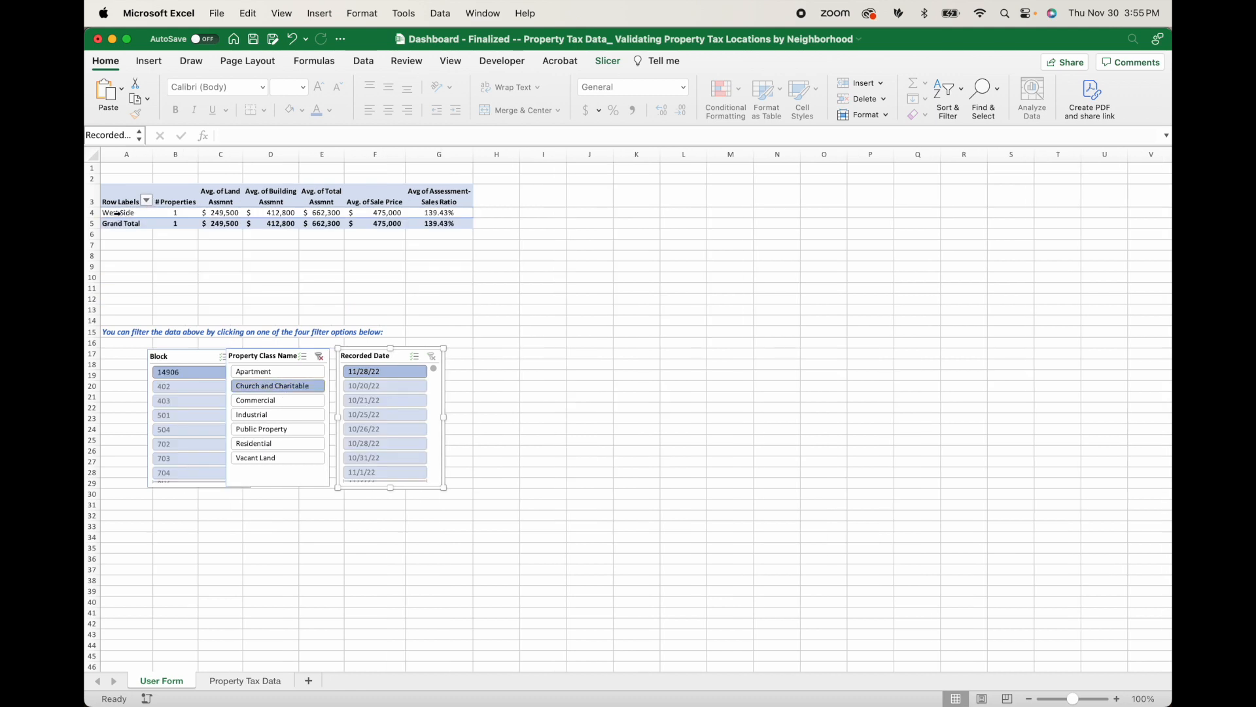
Add a Property Location slicer beside the Recorded Date slicer and widen it to about 2.54".
{"action": "left_click", "coordinate": [271, 213]}
{"action": "left_click", "coordinate": [623, 63]}
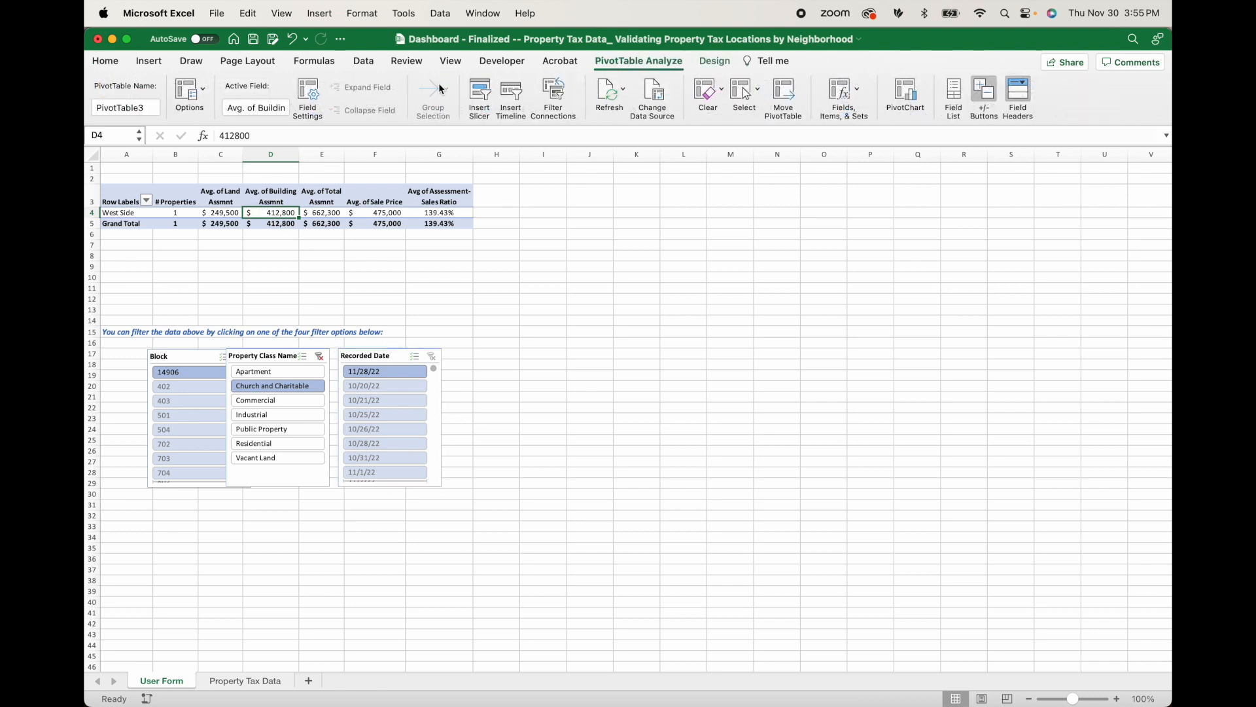
{"action": "left_click", "coordinate": [480, 95]}
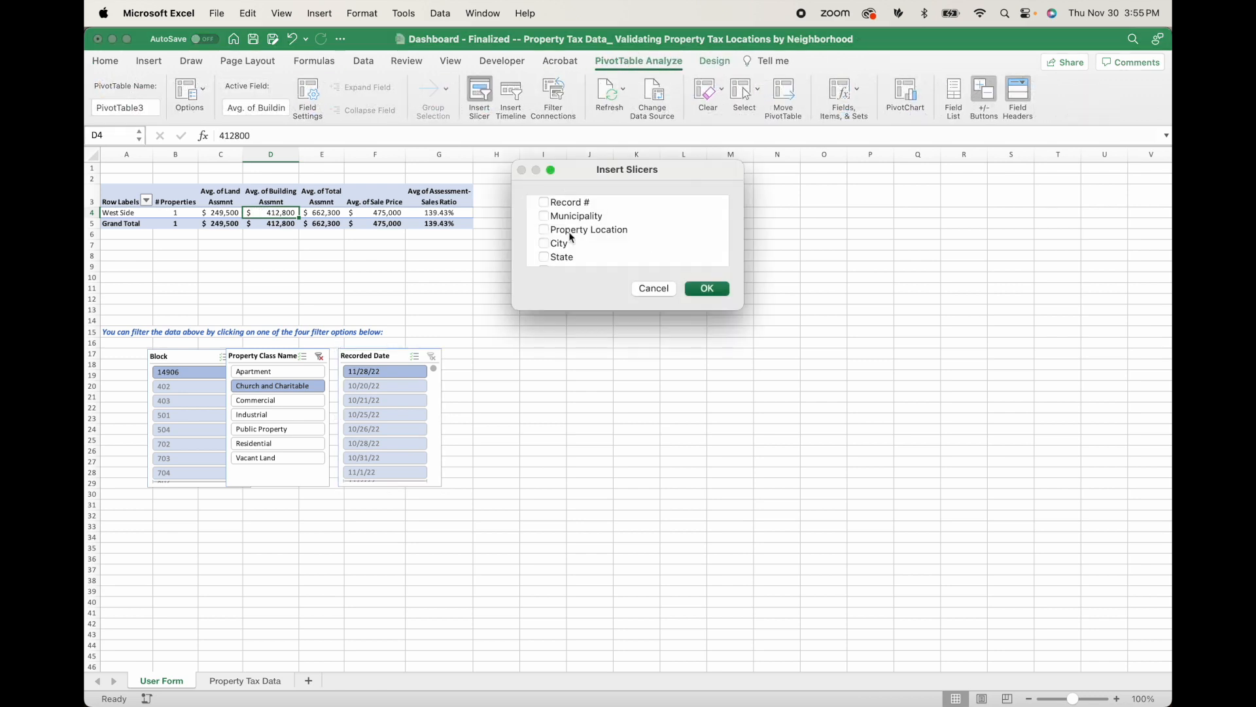
{"action": "left_click", "coordinate": [707, 288]}
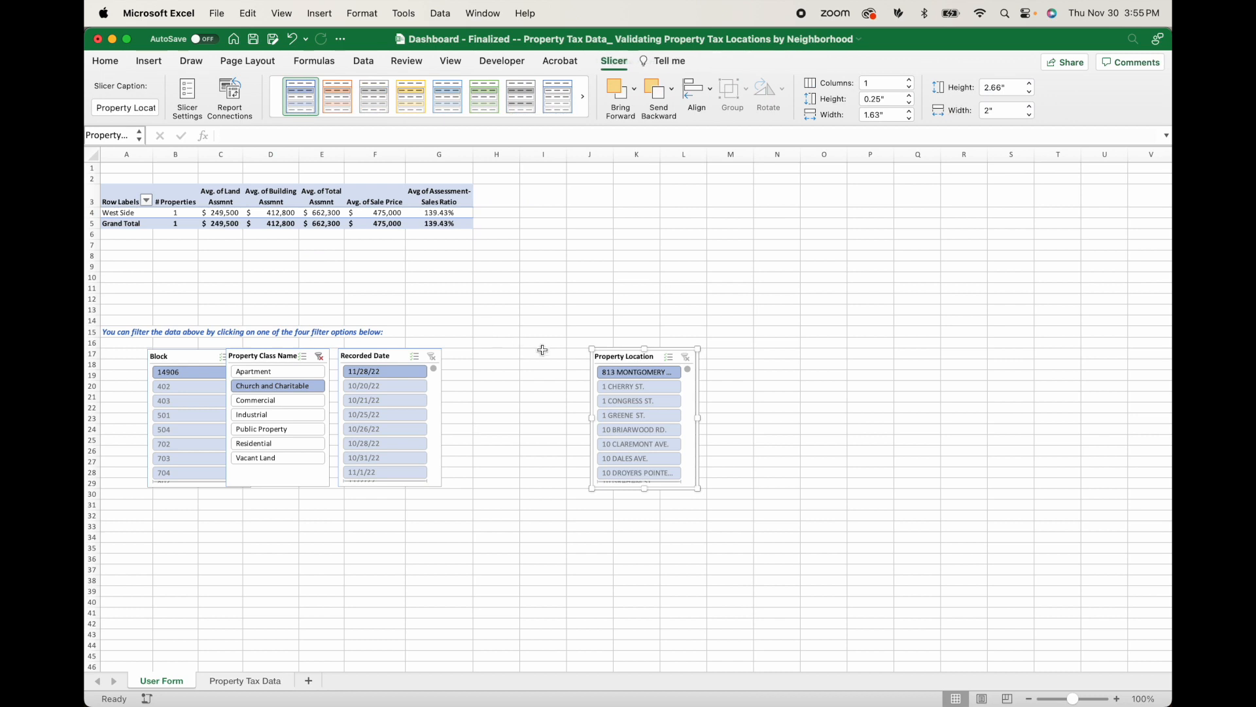
{"action": "left_click_drag", "start_coordinate": [626, 354], "coordinate": [482, 350]}
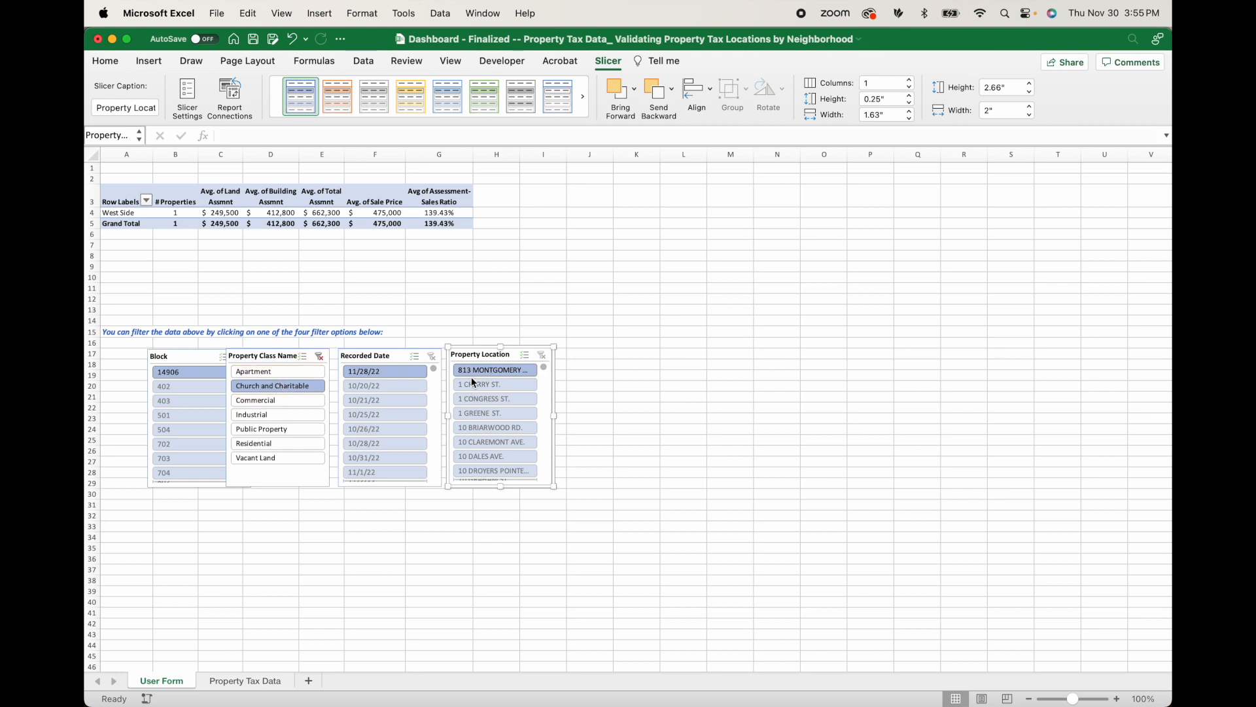
{"action": "left_click_drag", "start_coordinate": [554, 416], "coordinate": [582, 416]}
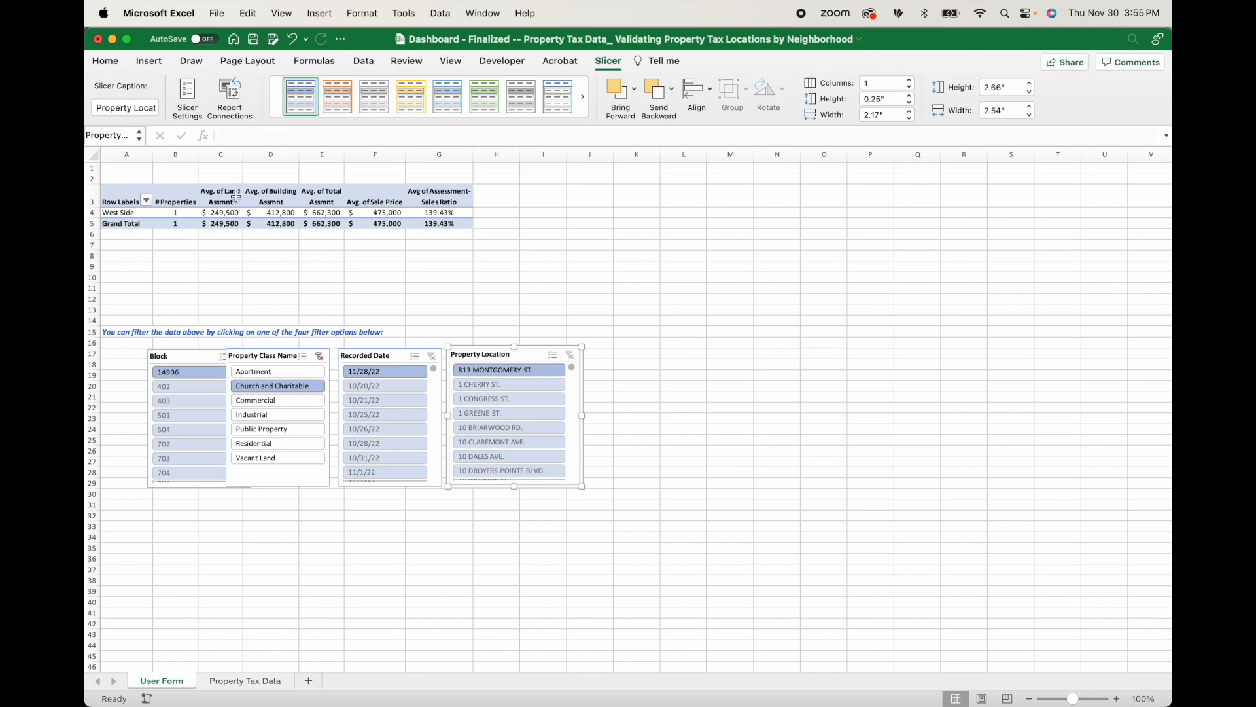
Insert a timeline for the pivot table's Recorded Date field.
{"action": "scroll", "coordinate": [381, 422], "scroll_direction": "down", "scroll_amount": 4}
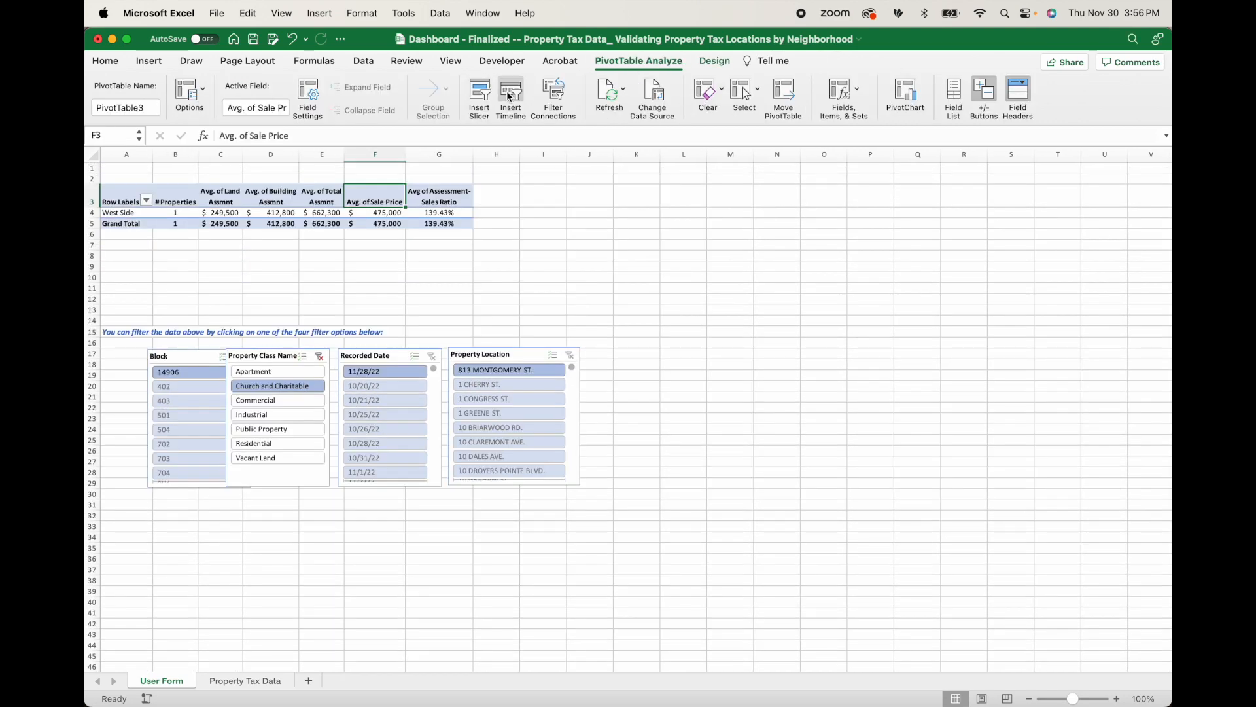
{"action": "left_click", "coordinate": [517, 99]}
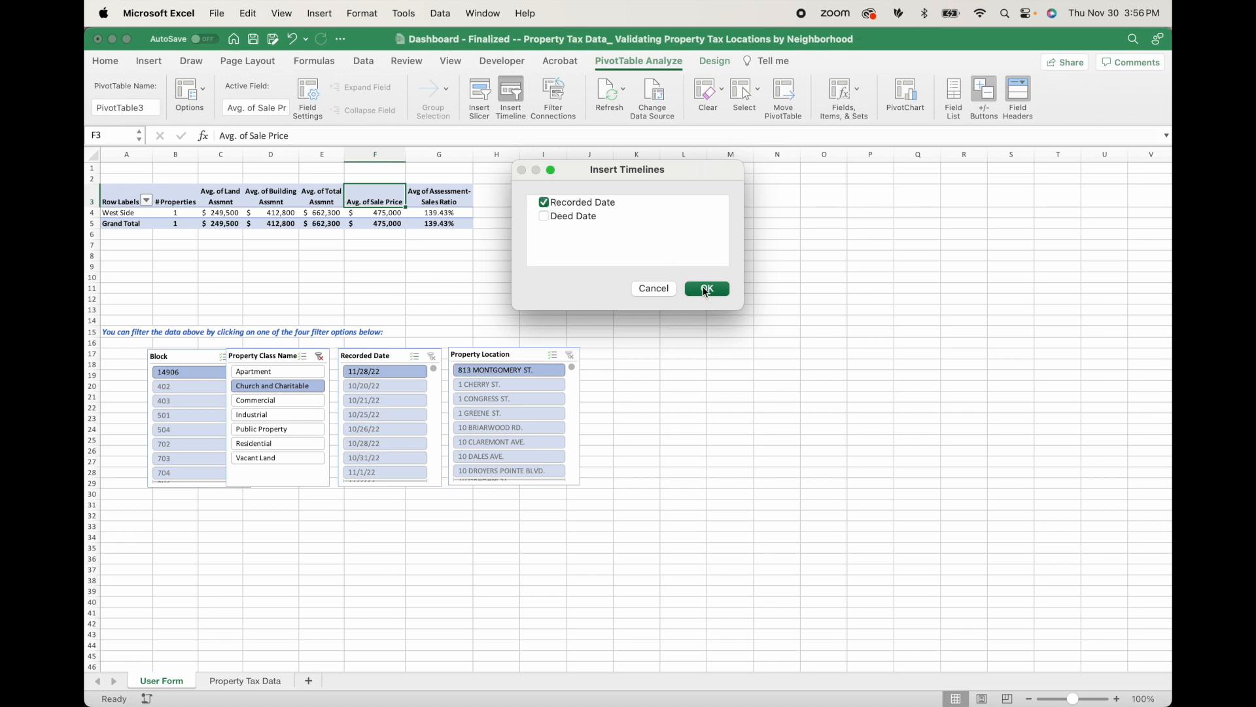
{"action": "left_click", "coordinate": [708, 289]}
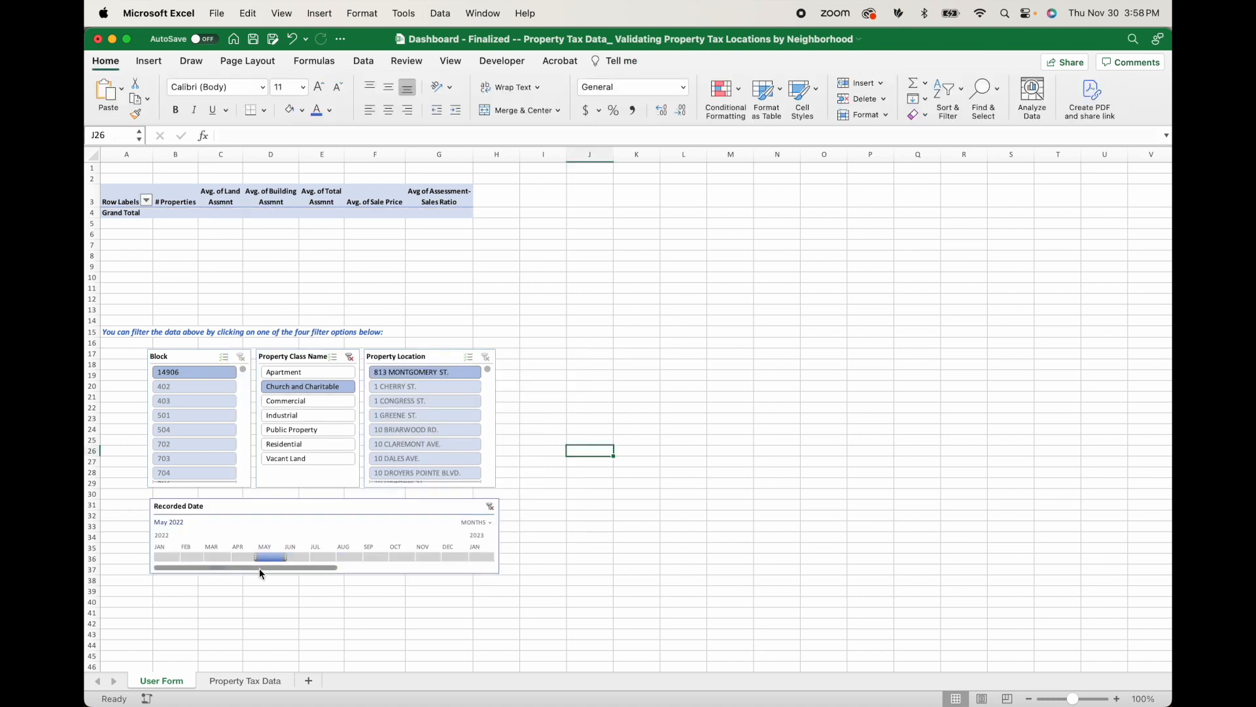
Try the Recorded Date timeline at quarter and year level, and set it back to months.
{"action": "left_click_drag", "start_coordinate": [274, 569], "coordinate": [136, 576]}
{"action": "left_click", "coordinate": [490, 524]}
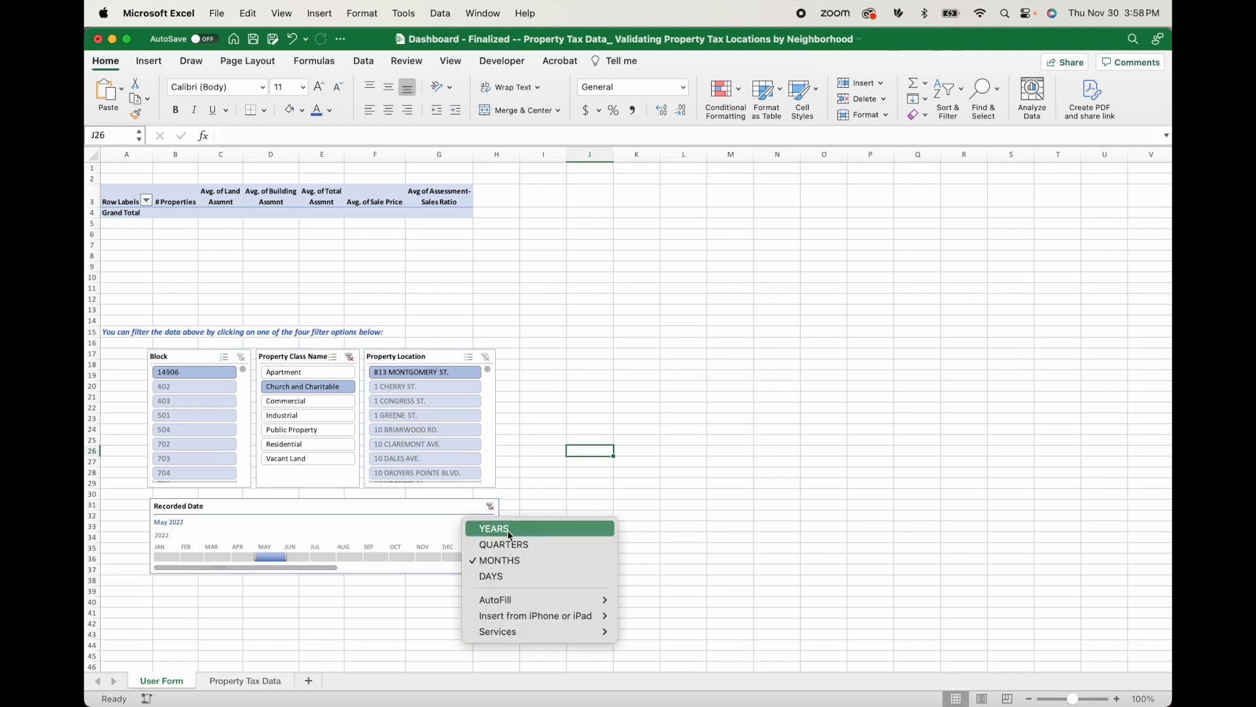
{"action": "left_click", "coordinate": [516, 544]}
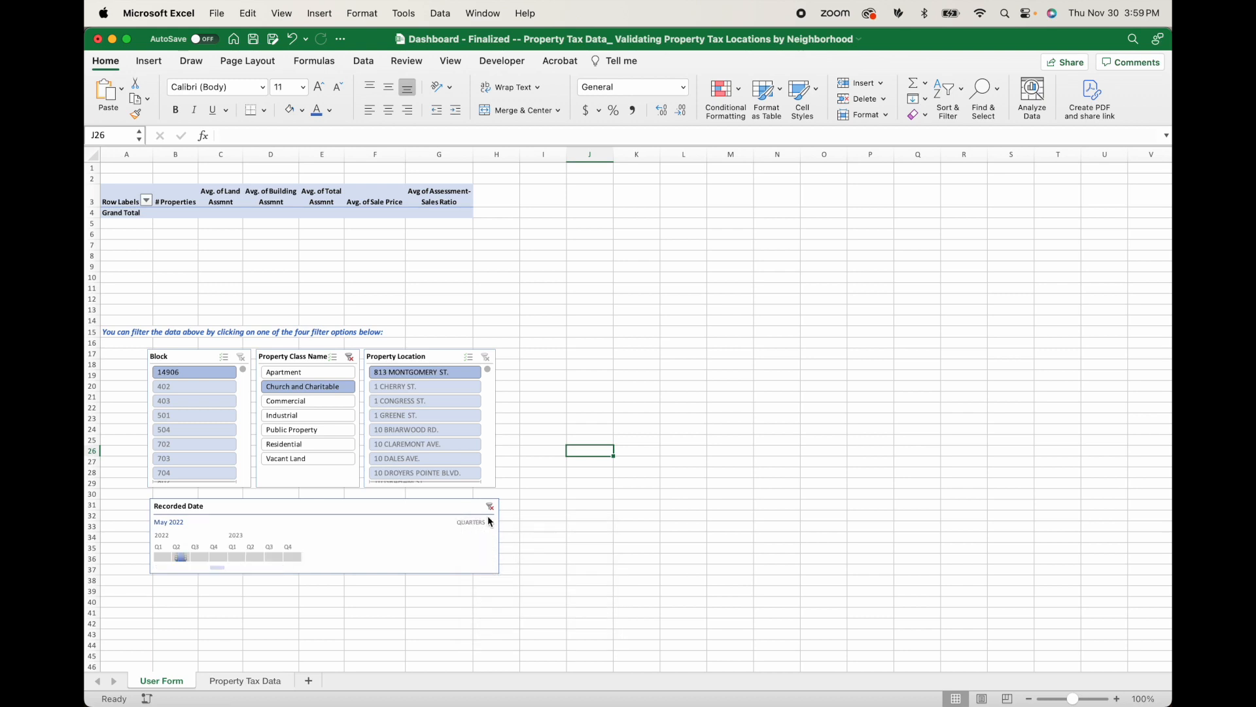
{"action": "left_click", "coordinate": [493, 524]}
{"action": "left_click", "coordinate": [513, 529]}
{"action": "left_click", "coordinate": [489, 524]}
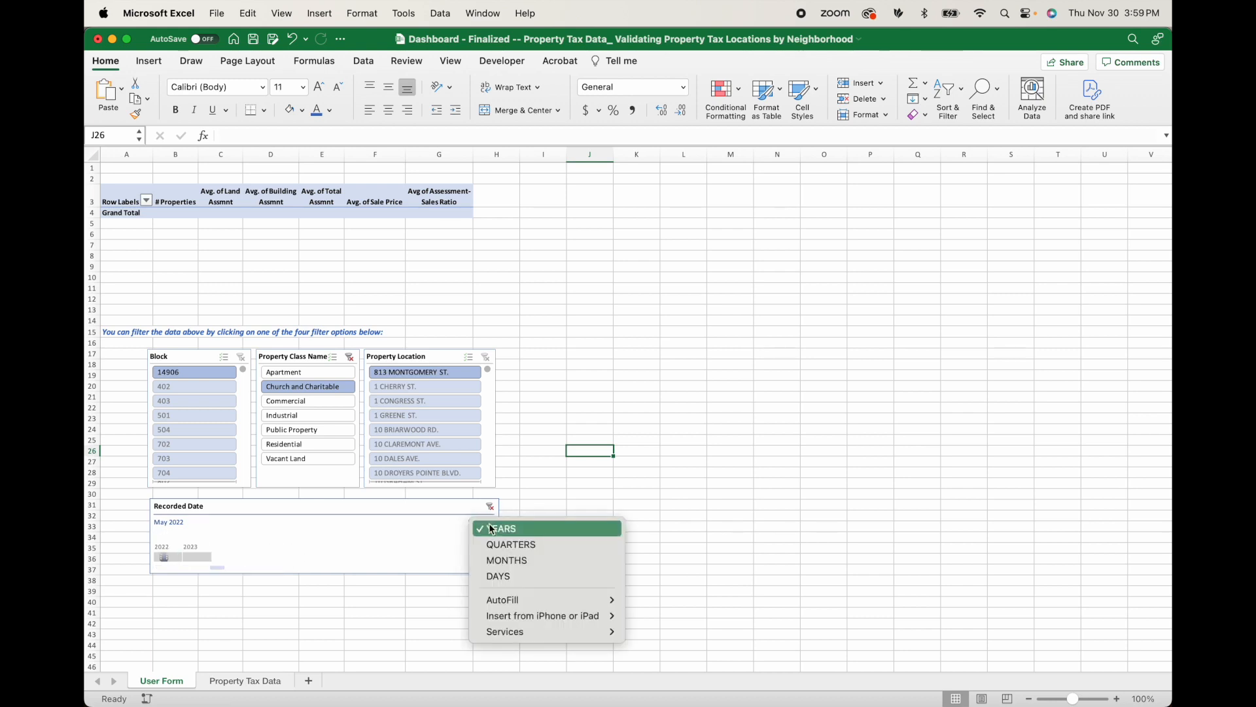
{"action": "left_click", "coordinate": [508, 560]}
Widen the Recorded Date timeline so it covers all months of 2022 and 2023, and reposition the slicers above it.
{"action": "mouse_move", "coordinate": [499, 535]}
{"action": "left_mouse_down"}
{"action": "mouse_move", "coordinate": [580, 524]}
{"action": "mouse_move", "coordinate": [517, 537]}
{"action": "left_mouse_up"}
{"action": "left_click_drag", "start_coordinate": [357, 568], "coordinate": [262, 584]}
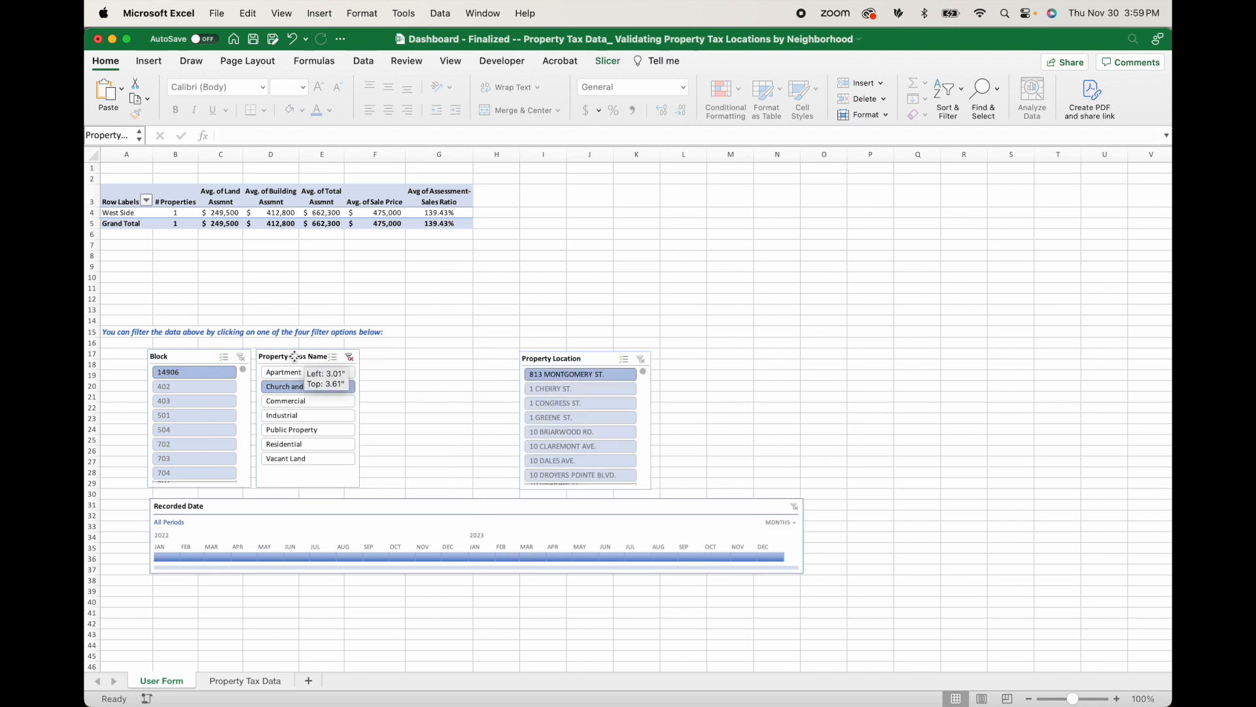
{"action": "left_click", "coordinate": [294, 357]}
{"action": "left_click_drag", "start_coordinate": [531, 360], "coordinate": [376, 363]}
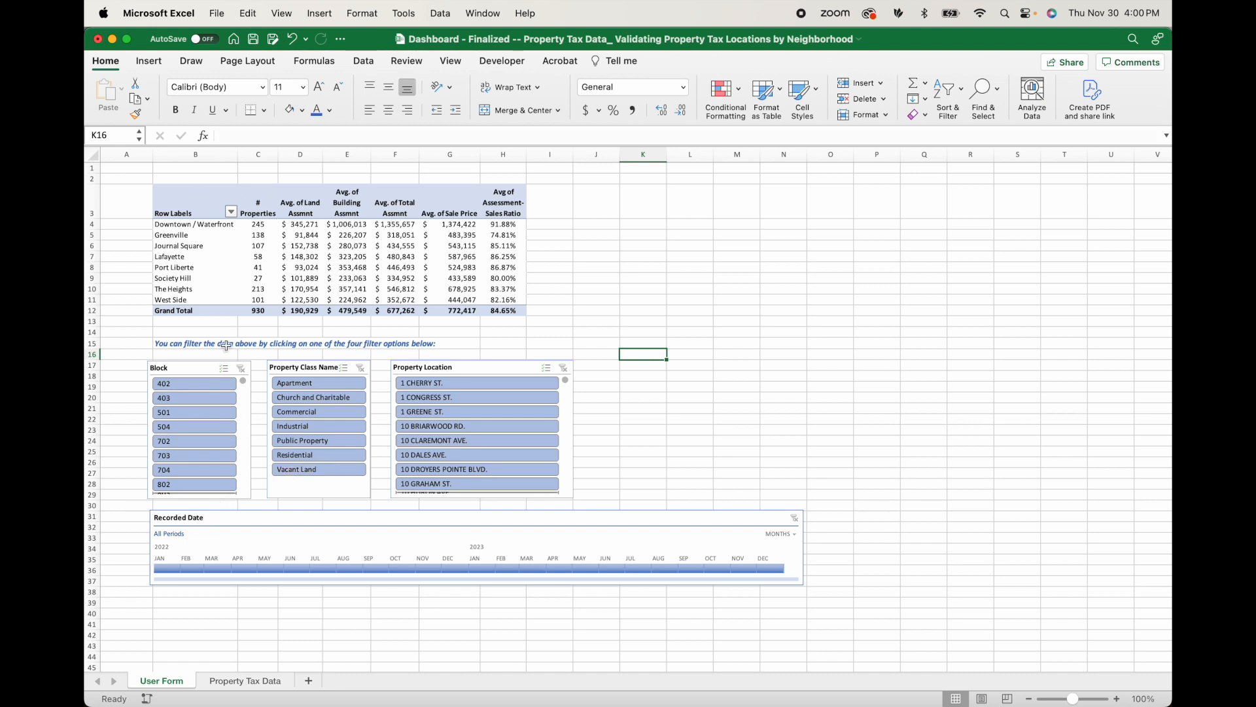
Spread the Block, Property Class Name and Property Location slicers out in one aligned row above the timeline.
{"action": "left_click_drag", "start_coordinate": [509, 360], "coordinate": [662, 365]}
{"action": "left_click_drag", "start_coordinate": [313, 362], "coordinate": [467, 359]}
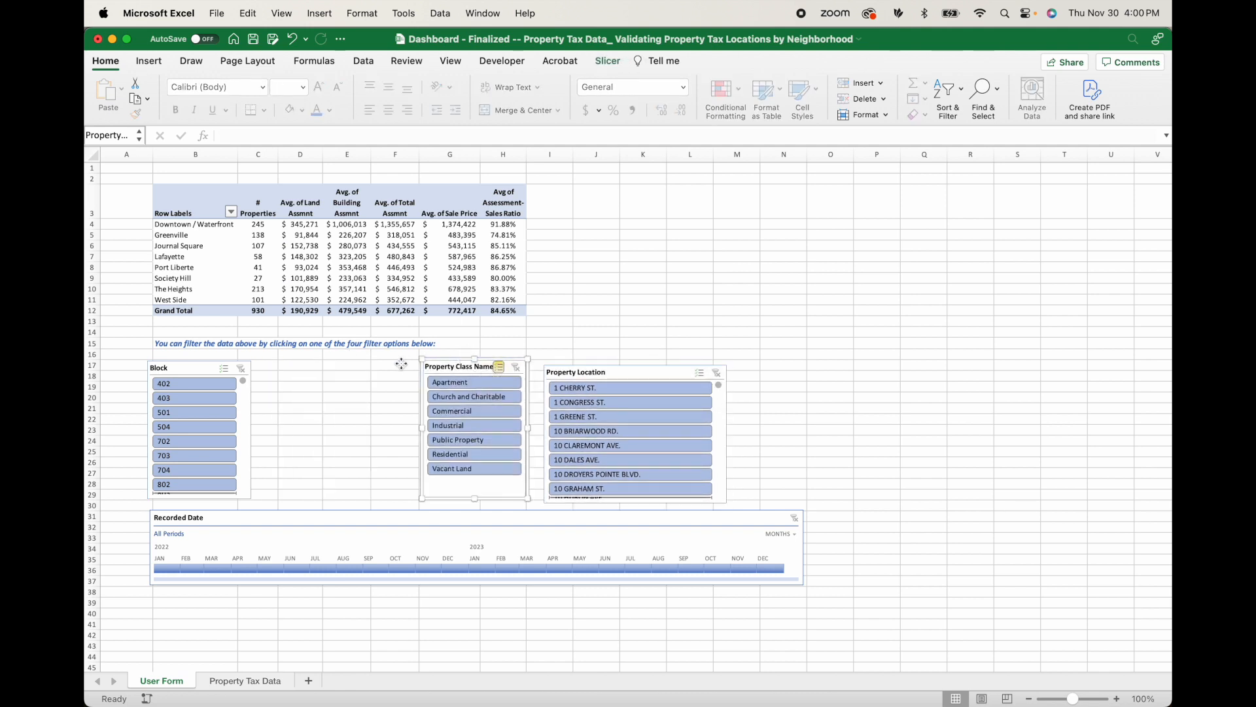
{"action": "left_click_drag", "start_coordinate": [423, 415], "coordinate": [420, 424]}
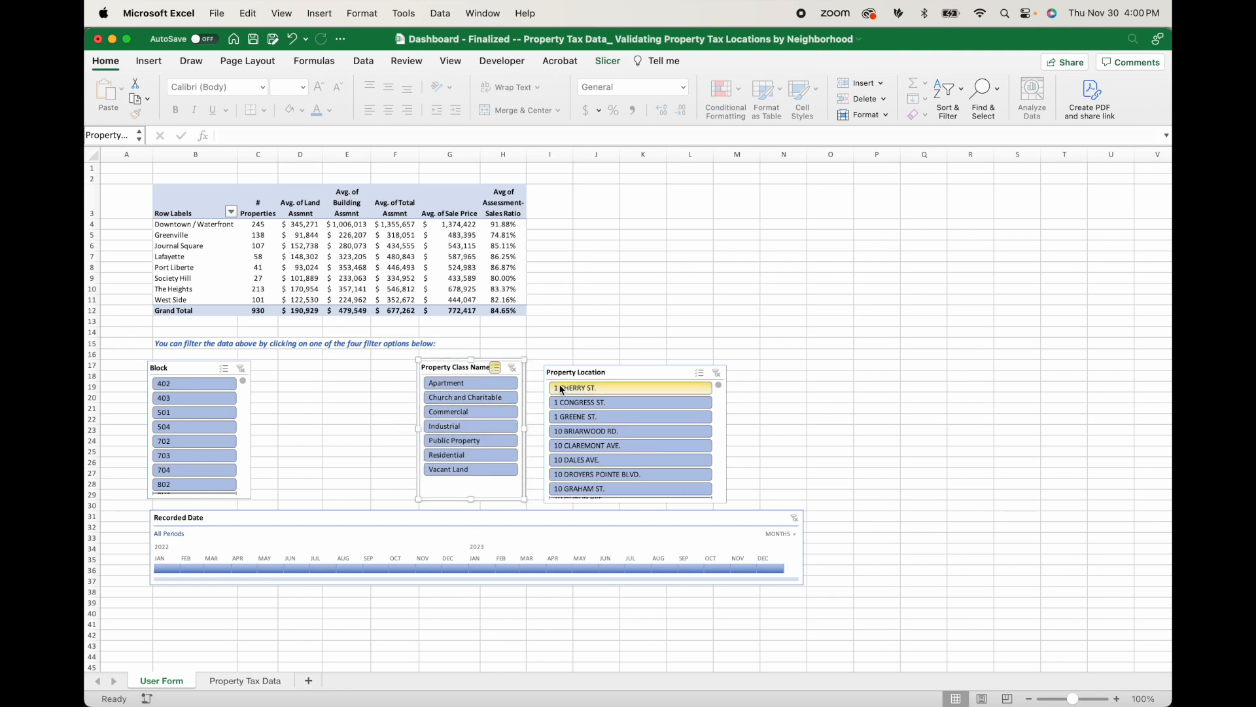
{"action": "left_click_drag", "start_coordinate": [572, 374], "coordinate": [603, 366]}
{"action": "left_click_drag", "start_coordinate": [210, 366], "coordinate": [331, 368]}
Move the whole pivot table two columns over so that it starts in cell D3.
{"action": "left_click_drag", "start_coordinate": [208, 190], "coordinate": [512, 313]}
{"action": "key", "text": "super+x"}
{"action": "key", "text": "Right"}
{"action": "key", "text": "Right"}
{"action": "key", "text": "super+v"}
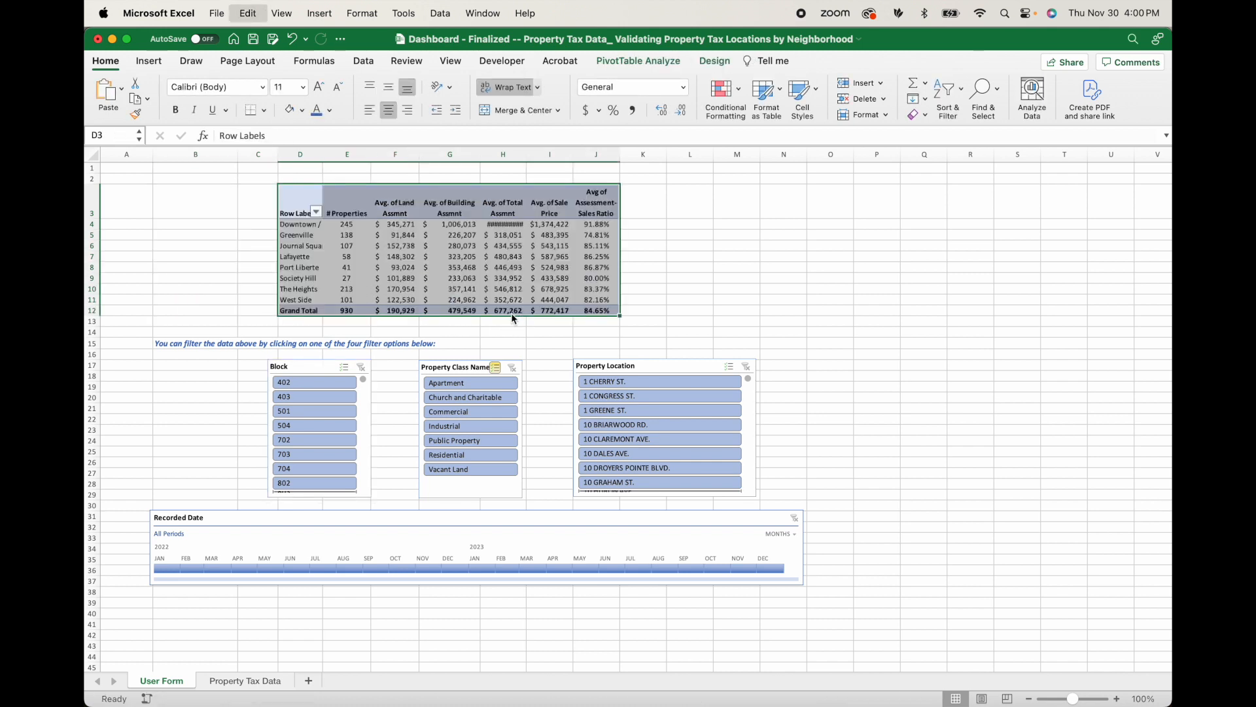
Move the filter instruction text from B15 to D15, under the pivot table.
{"action": "left_click", "coordinate": [204, 340]}
{"action": "key", "text": "super+x"}
{"action": "key", "text": "Right"}
{"action": "key", "text": "Right"}
{"action": "key", "text": "super+v"}
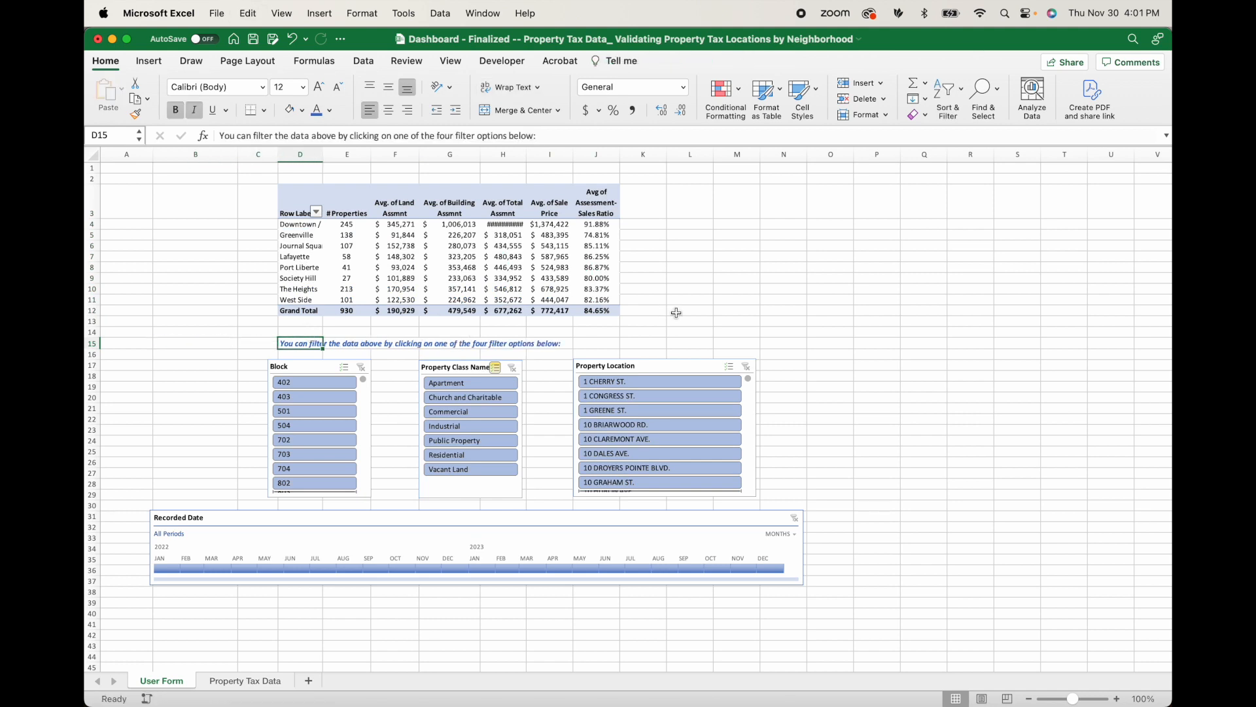
Merge and center the filter instruction text across D15:M15 and add a bottom border beneath it.
{"action": "left_click", "coordinate": [732, 343], "text": "shift"}
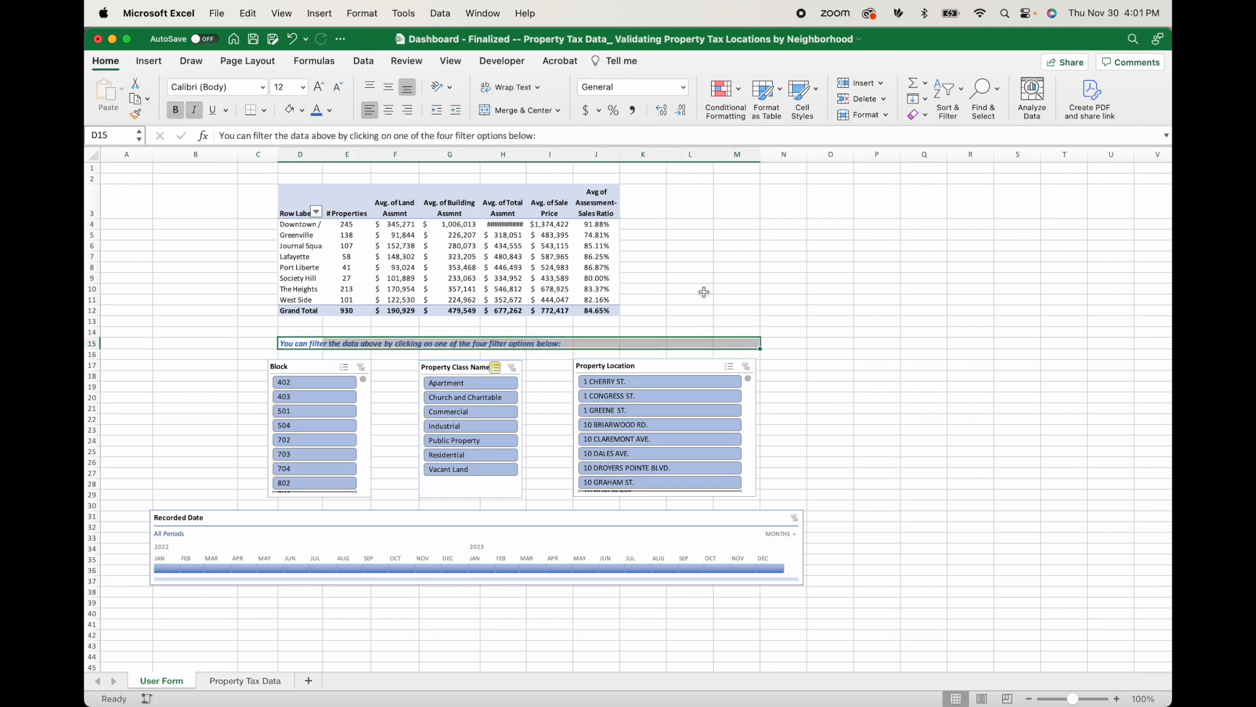
{"action": "left_click", "coordinate": [497, 110]}
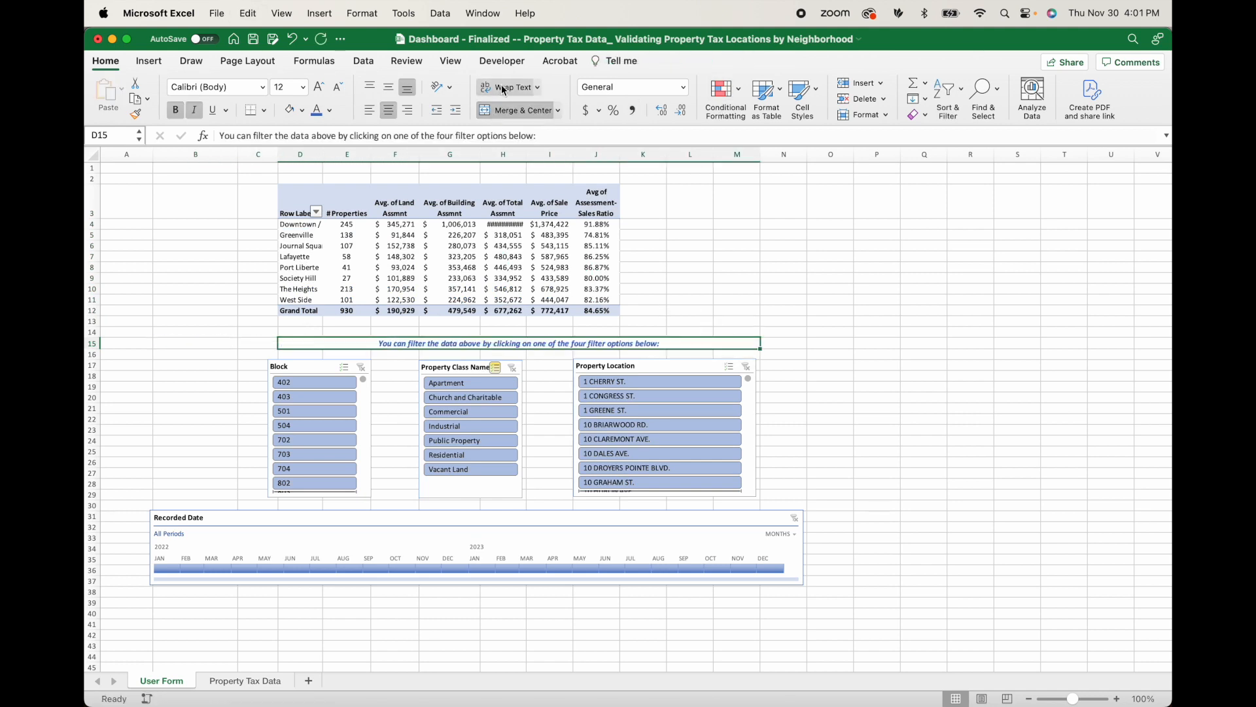
{"action": "left_click", "coordinate": [253, 114]}
{"action": "left_click", "coordinate": [783, 320]}
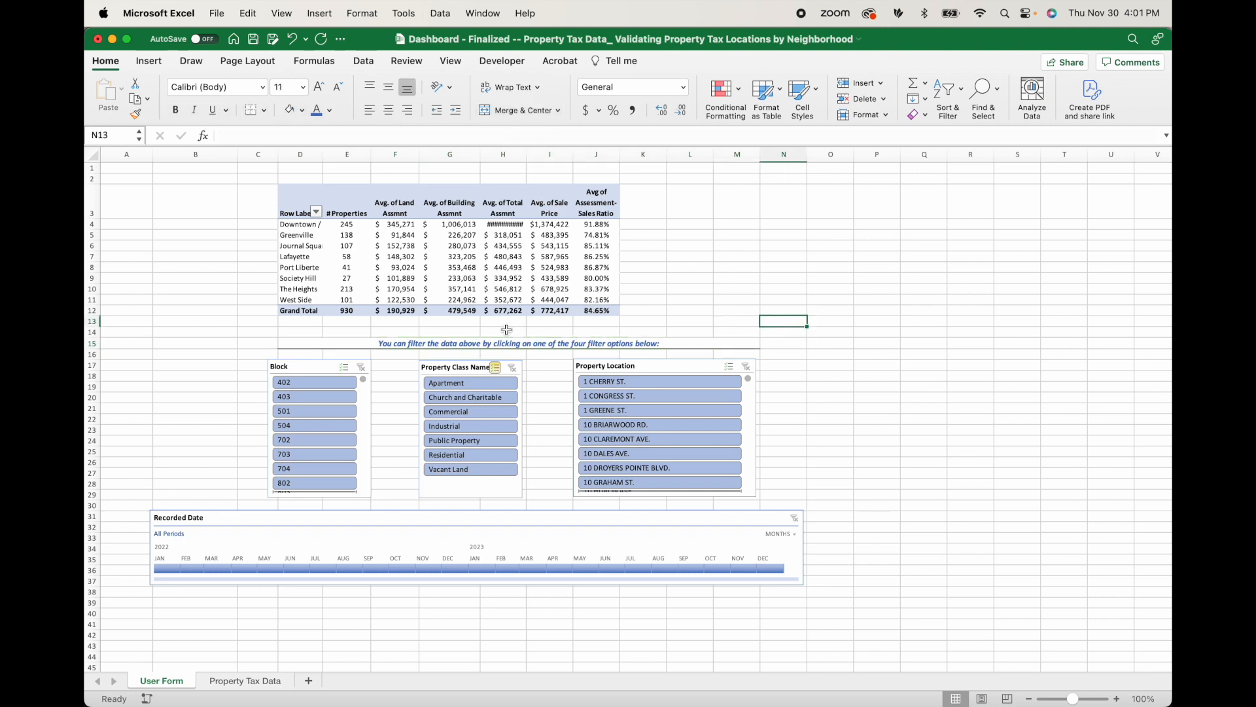
Move the pivot table one column over to start in E3 and shift the Recorded Date timeline slightly right.
{"action": "left_click_drag", "start_coordinate": [307, 203], "coordinate": [646, 317]}
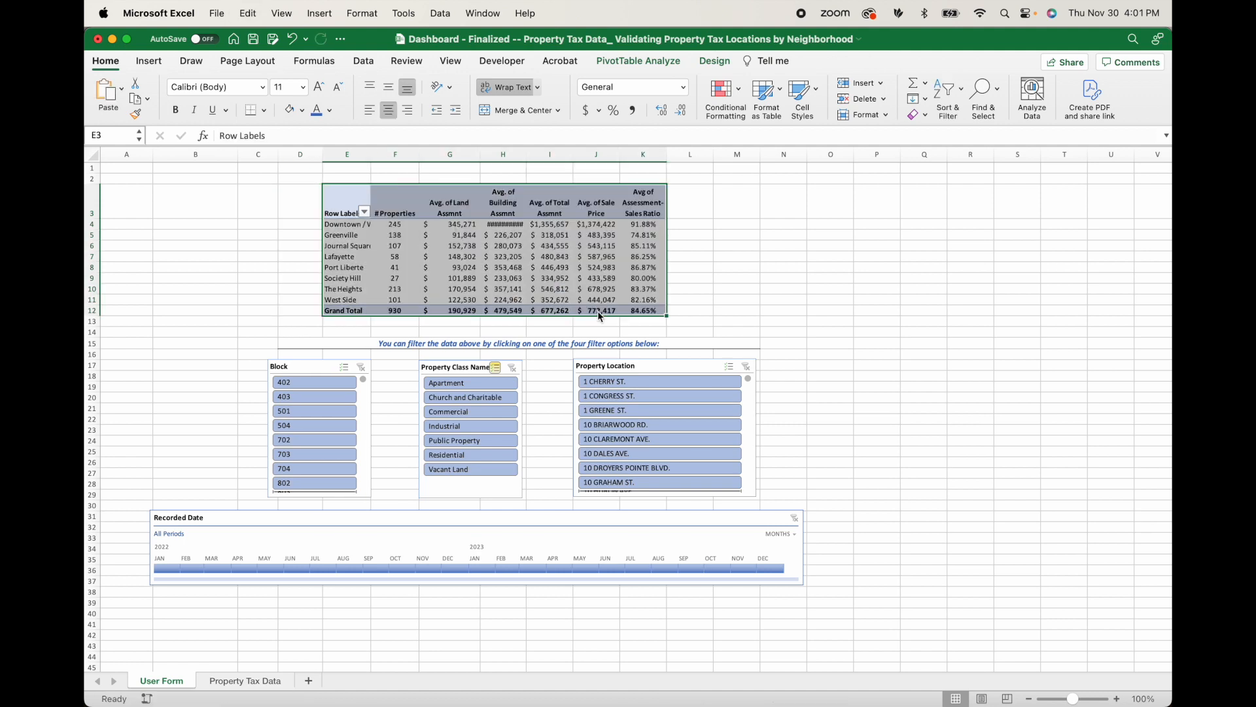
{"action": "left_click", "coordinate": [1007, 316]}
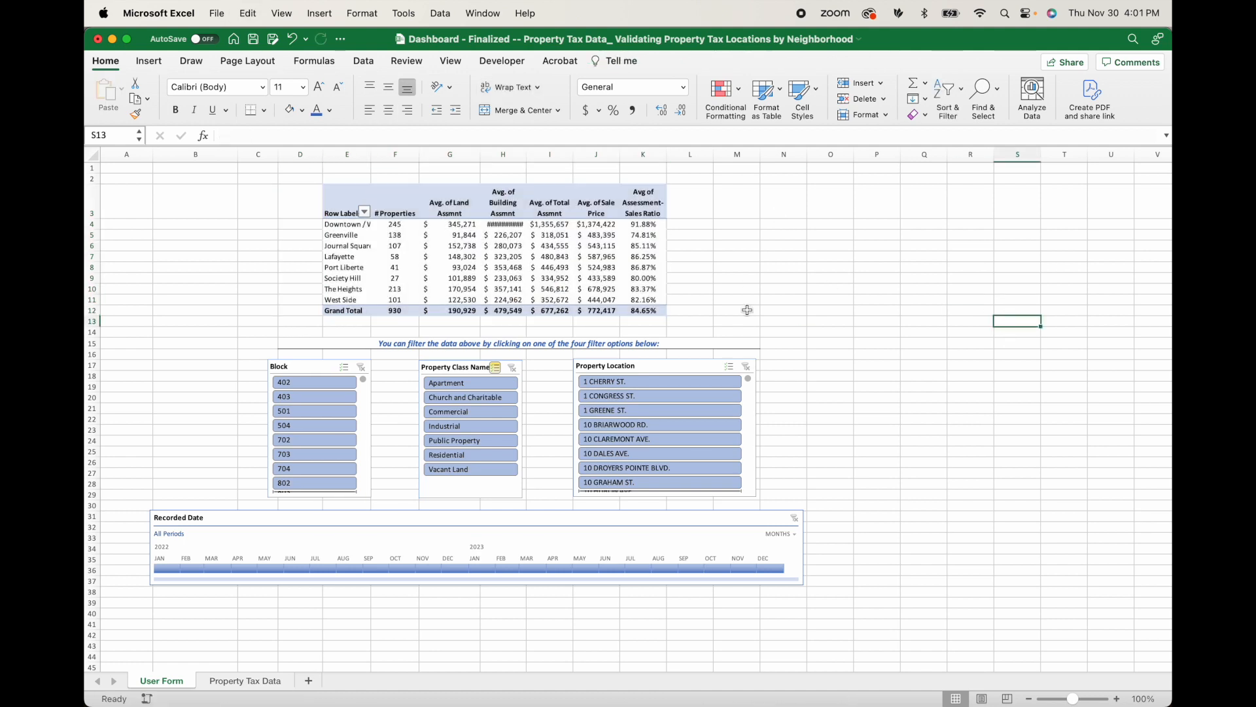
{"action": "left_click_drag", "start_coordinate": [458, 510], "coordinate": [483, 510]}
{"action": "left_click", "coordinate": [877, 332]}
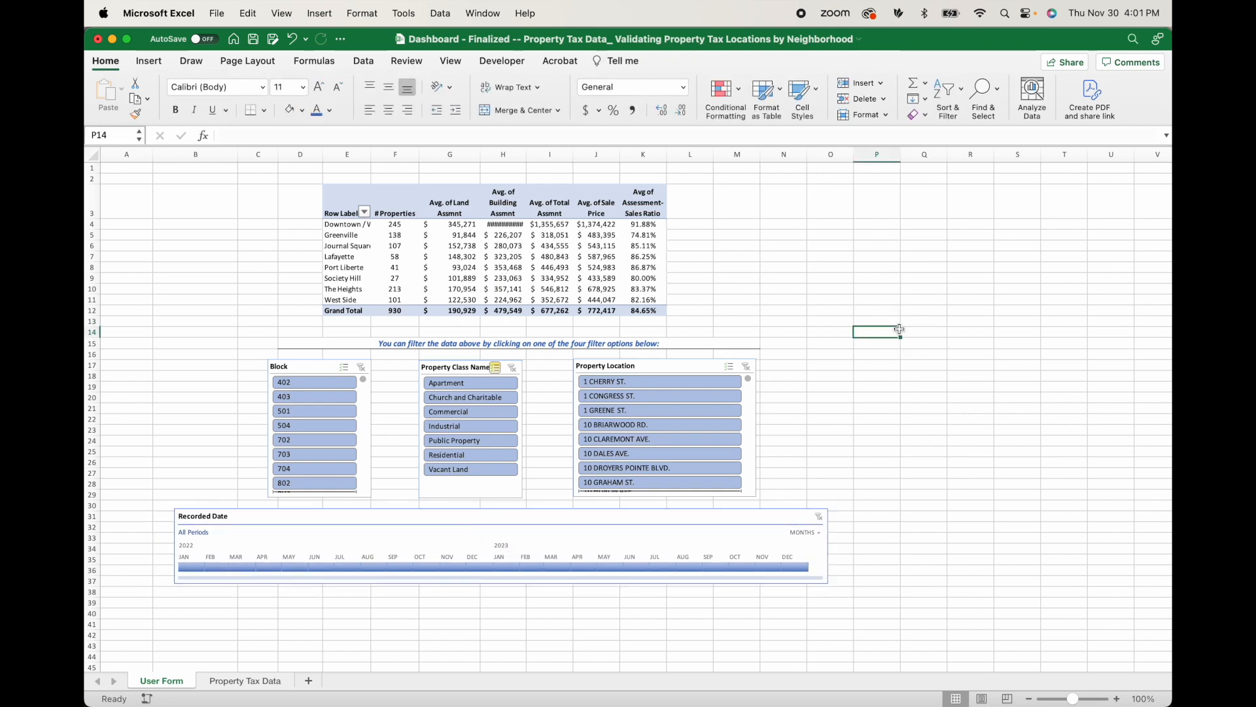
{"action": "scroll", "coordinate": [539, 348], "scroll_direction": "down", "scroll_amount": 2}
{"action": "scroll", "coordinate": [539, 348], "scroll_direction": "up", "scroll_amount": 2}
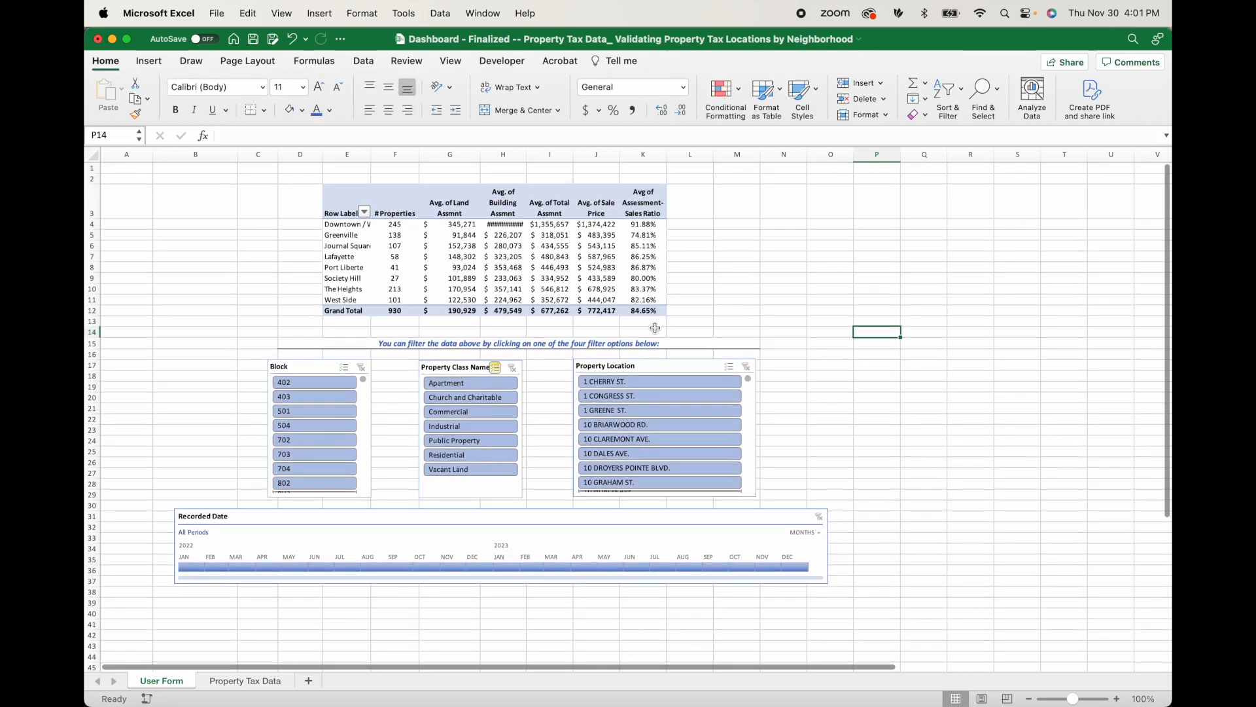
Adjust the pivot table's column widths so the neighborhood names and building assessment values display in full.
{"action": "left_click", "coordinate": [504, 224]}
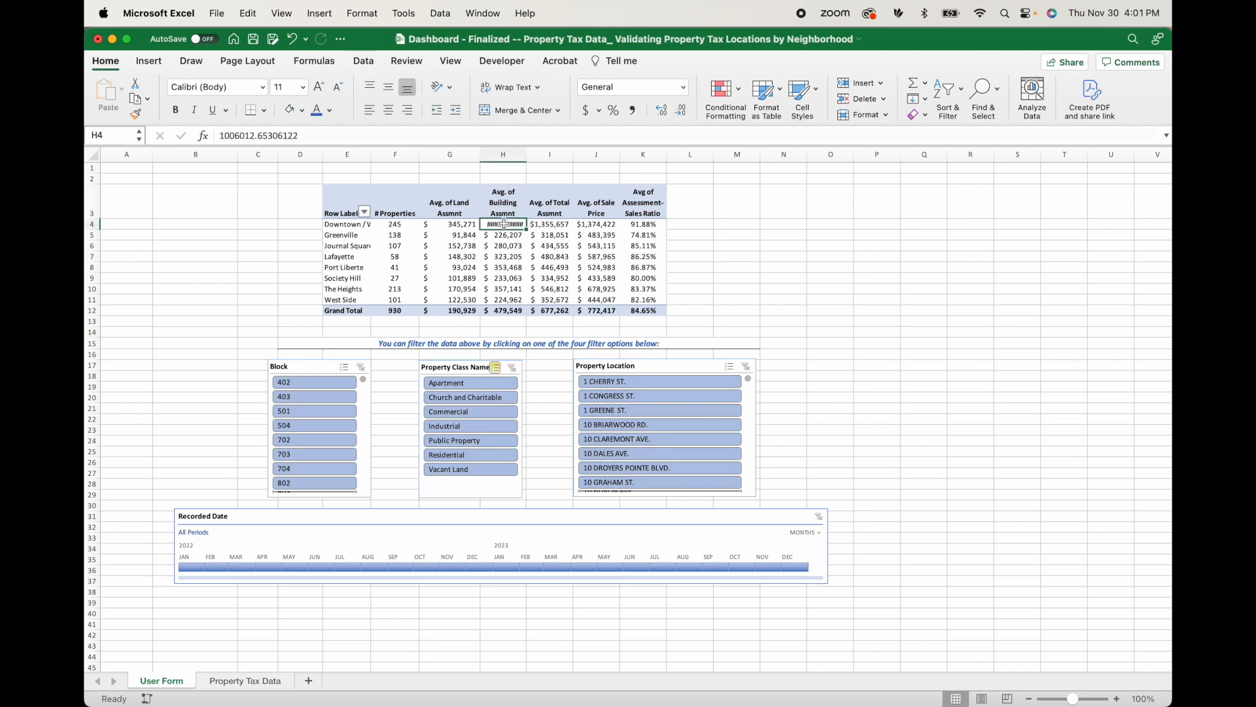
{"action": "left_click_drag", "start_coordinate": [527, 152], "coordinate": [535, 152]}
{"action": "left_click", "coordinate": [839, 257]}
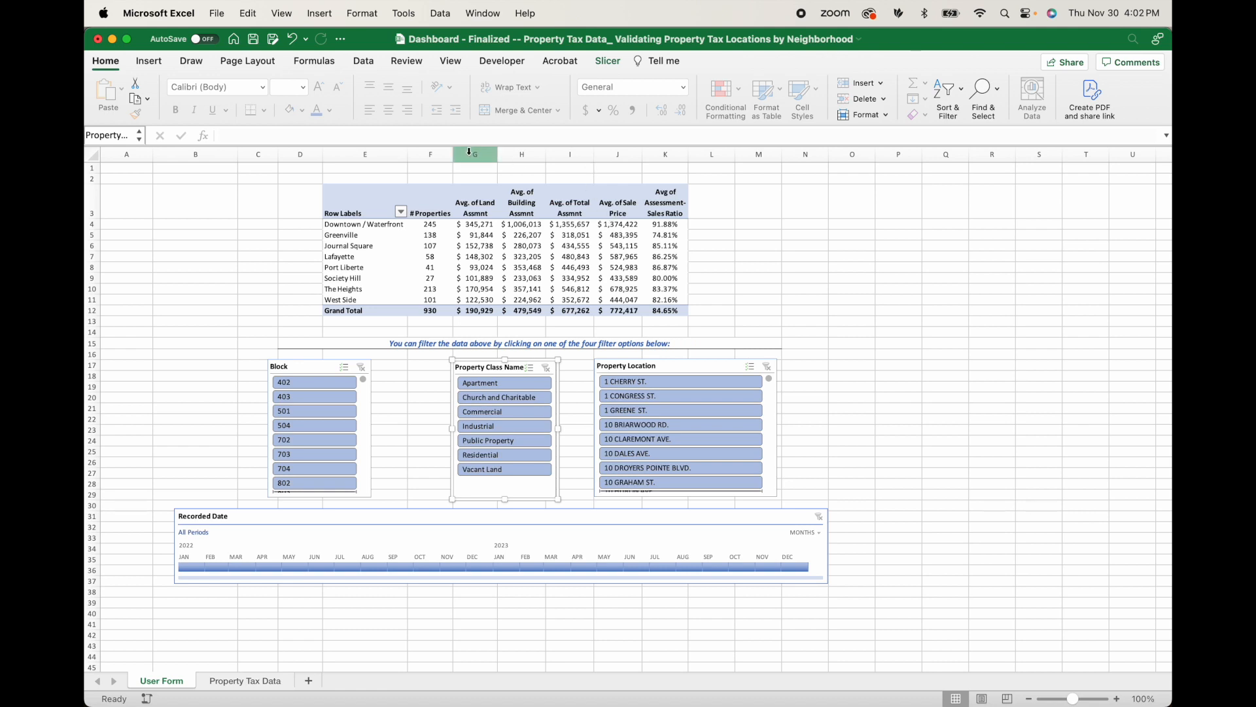
Insert three blank rows above row 1 to make room over the pivot table.
{"action": "left_click_drag", "start_coordinate": [94, 169], "coordinate": [94, 188]}
{"action": "right_click", "coordinate": [94, 188]}
{"action": "left_click", "coordinate": [142, 268]}
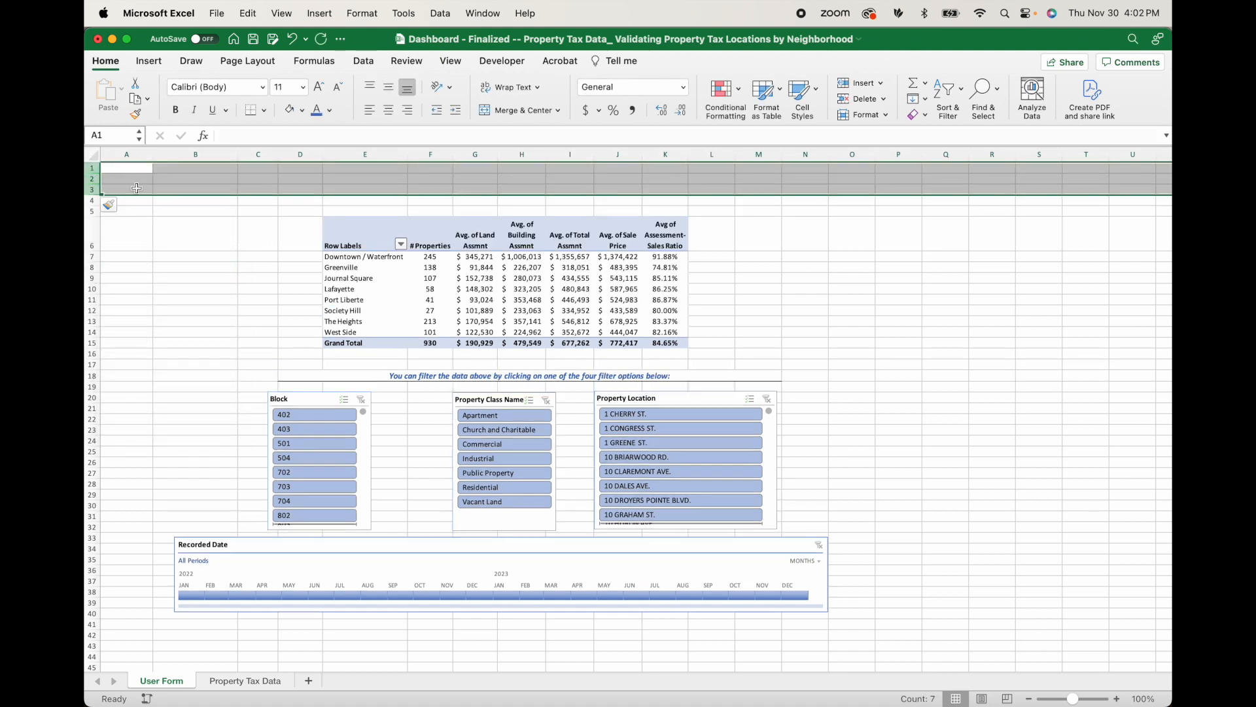
Insert two blank columns before column A to shift the whole dashboard inward.
{"action": "left_click_drag", "start_coordinate": [132, 157], "coordinate": [176, 155]}
{"action": "right_click", "coordinate": [182, 161]}
{"action": "left_click", "coordinate": [224, 247]}
{"action": "left_click_drag", "start_coordinate": [191, 266], "coordinate": [140, 549]}
{"action": "left_click", "coordinate": [120, 138]}
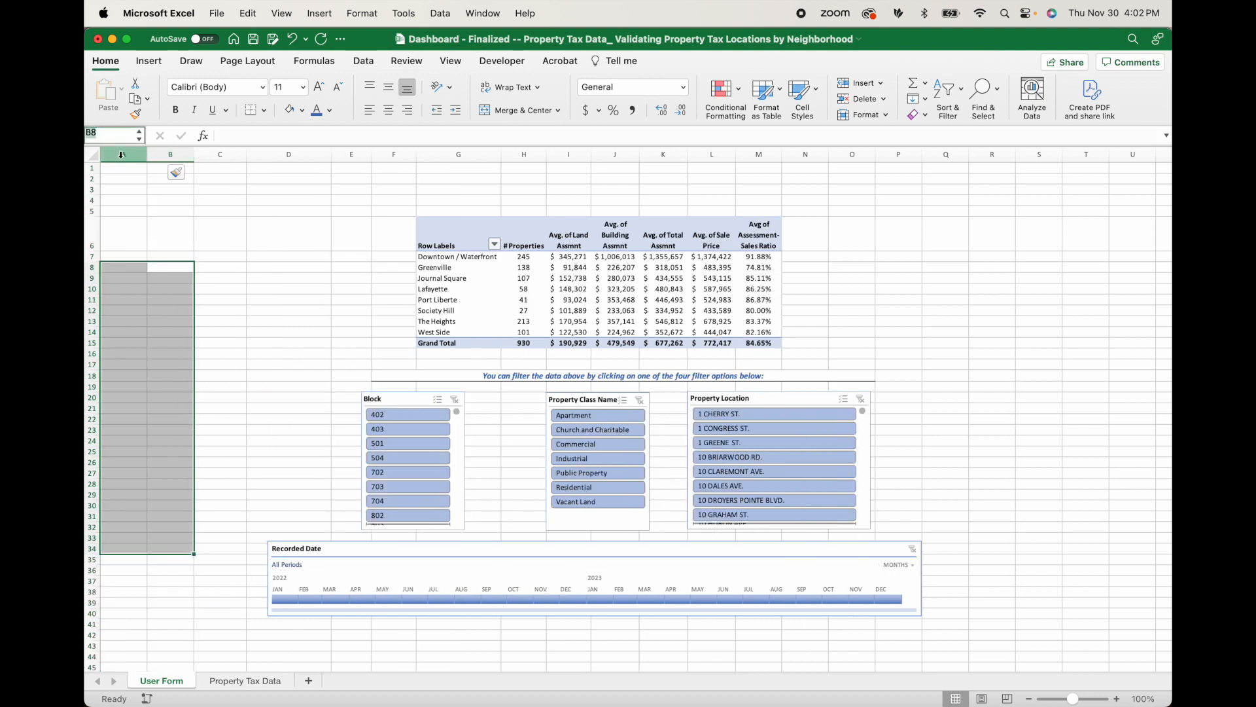
Fill all of column A with a medium grey theme color.
{"action": "left_click", "coordinate": [121, 155]}
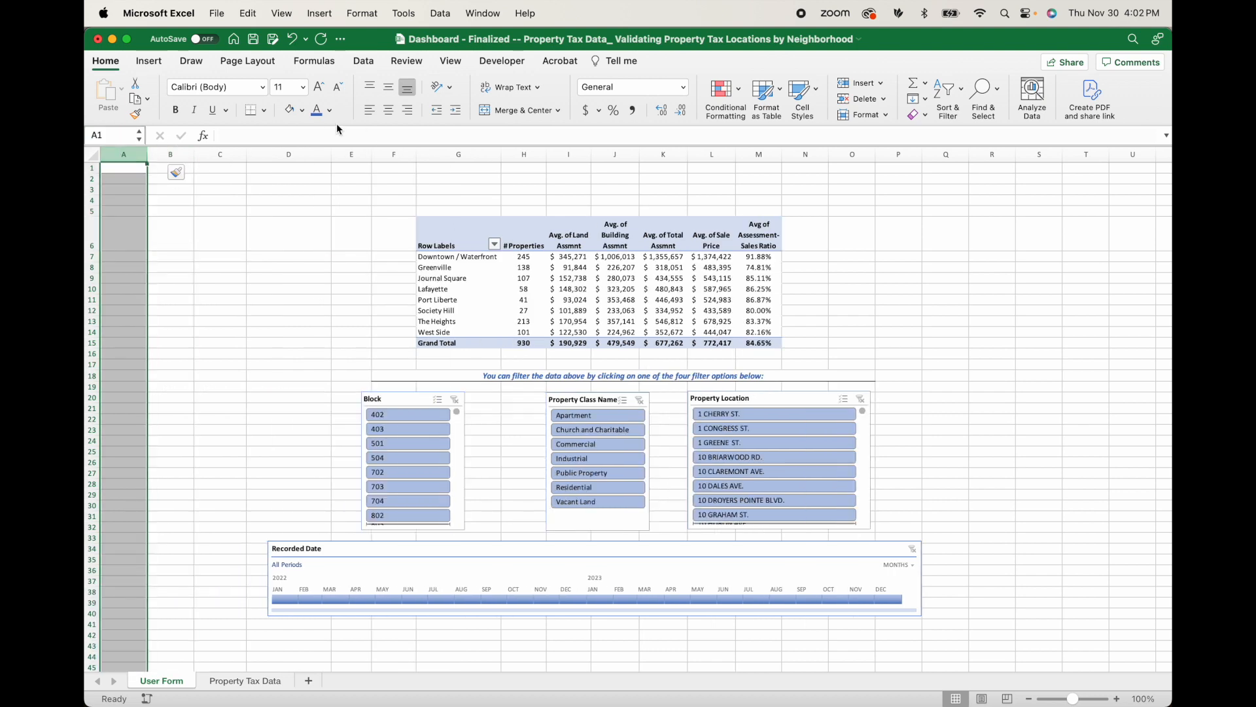
{"action": "left_click", "coordinate": [303, 111]}
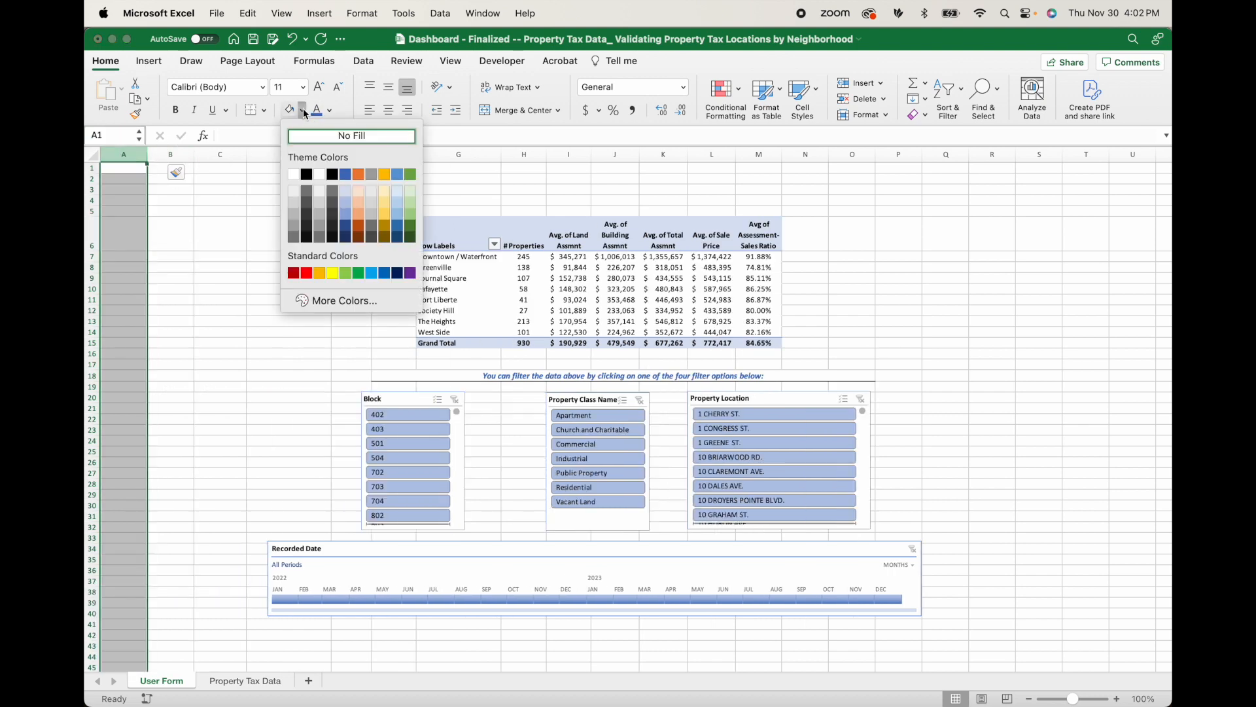
{"action": "left_click", "coordinate": [294, 214]}
{"action": "left_click", "coordinate": [181, 238]}
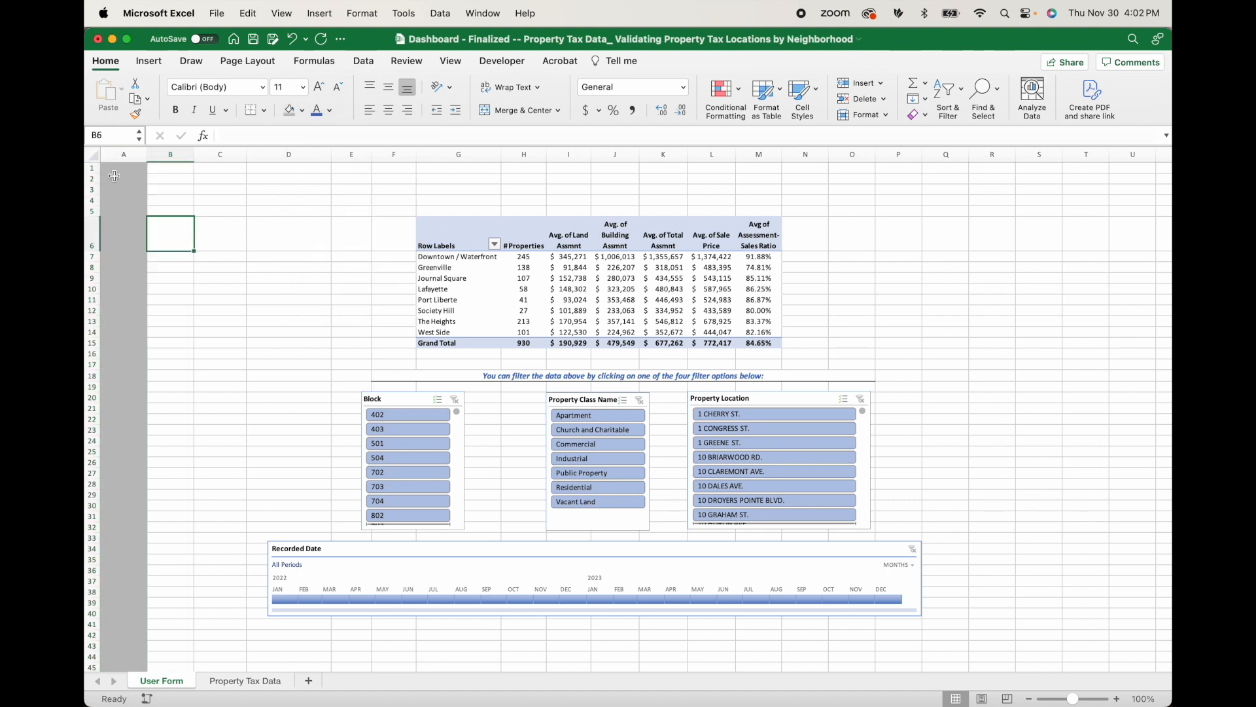
Set column A's fill to the next darker grey theme shade to form a side border.
{"action": "left_click", "coordinate": [123, 155]}
{"action": "left_click", "coordinate": [303, 111]}
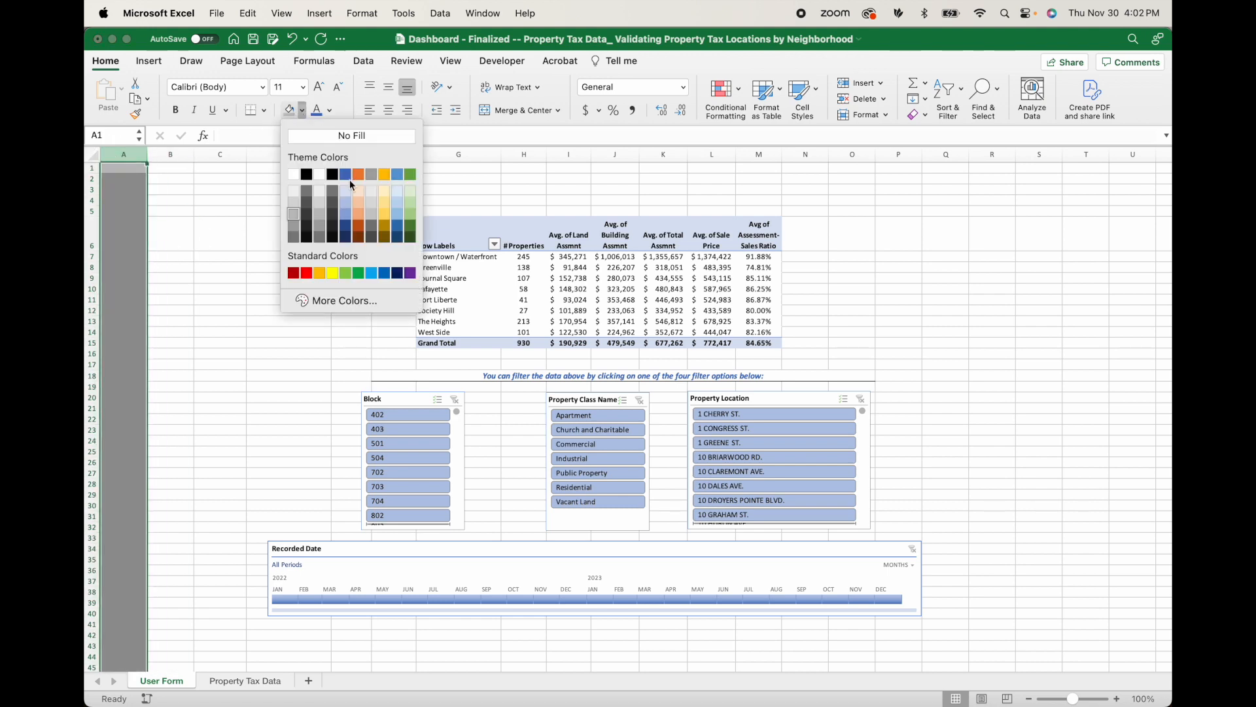
{"action": "left_click", "coordinate": [294, 225]}
{"action": "left_click", "coordinate": [202, 247]}
Fill row 1 and every column from R to the end of the sheet with the same dark grey.
{"action": "left_click", "coordinate": [92, 168]}
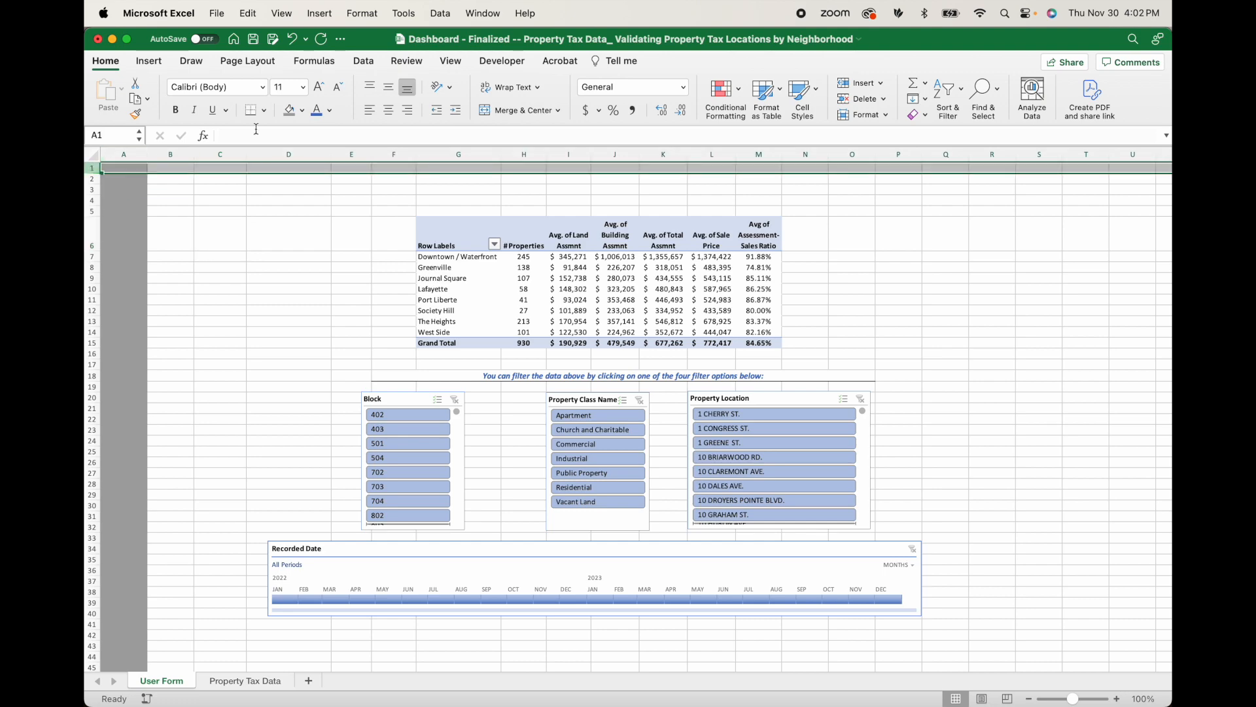
{"action": "left_click", "coordinate": [289, 109]}
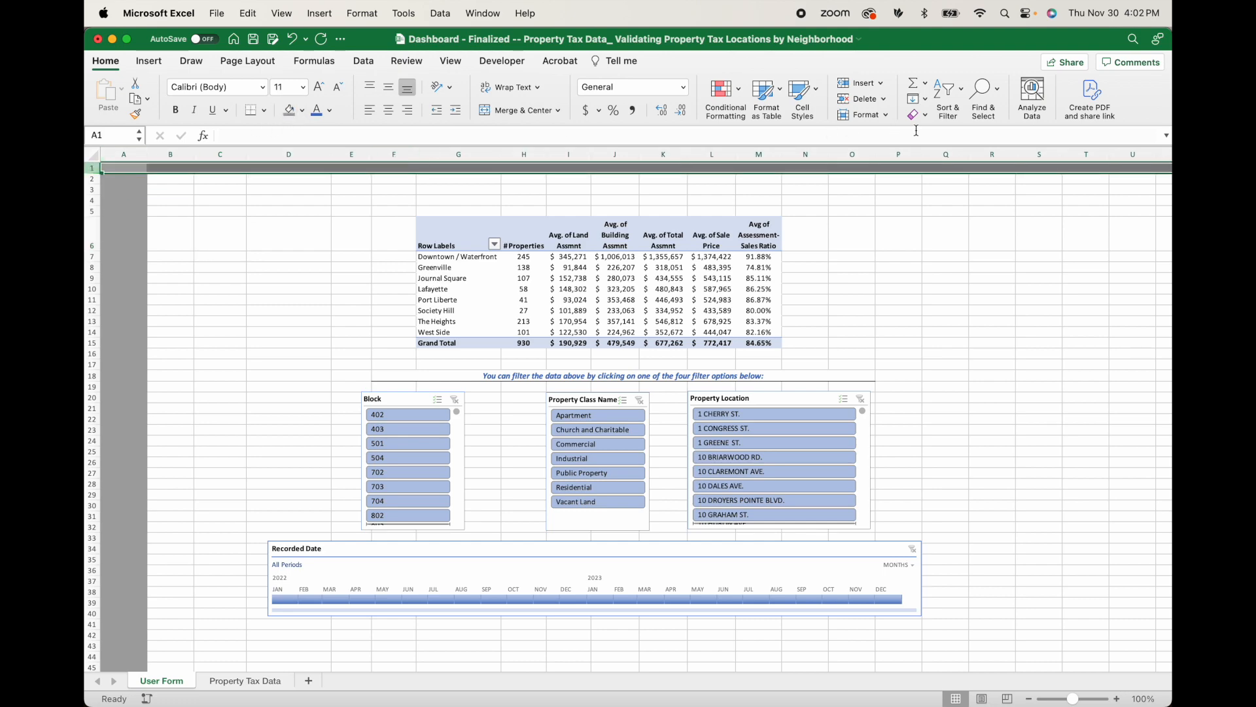
{"action": "left_click", "coordinate": [995, 154]}
{"action": "key", "text": "super+shift+Right"}
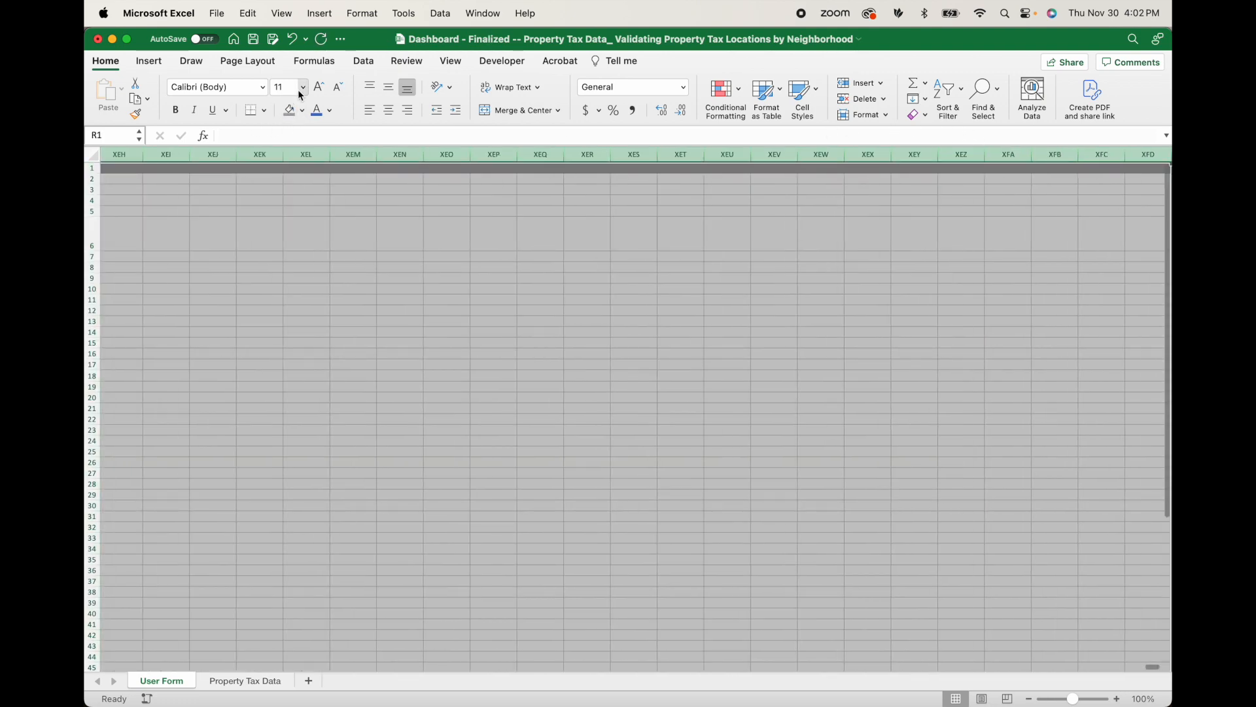
{"action": "left_click", "coordinate": [289, 110]}
{"action": "key", "text": "Left"}
{"action": "key", "text": "Left"}
{"action": "key", "text": "Left"}
{"action": "scroll", "coordinate": [395, 278], "scroll_direction": "left", "scroll_amount": 8}
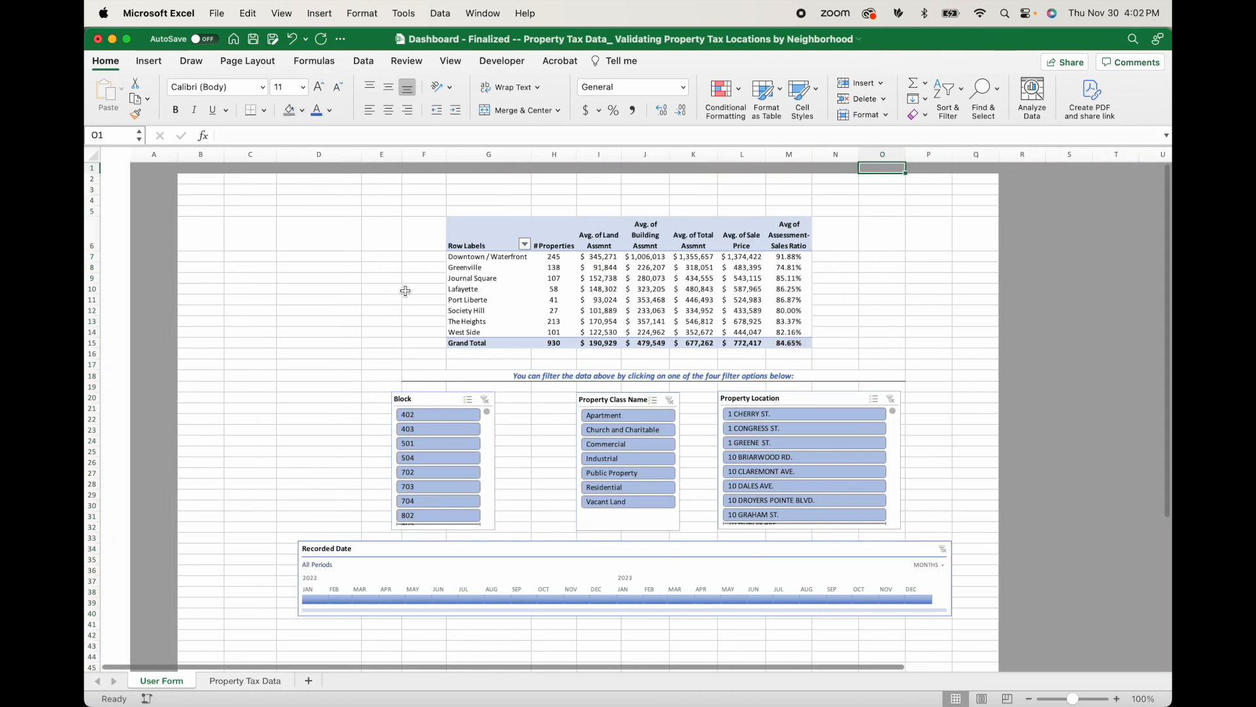
Fill every row from 43 to the end of the sheet with the same dark grey.
{"action": "left_click", "coordinate": [92, 646]}
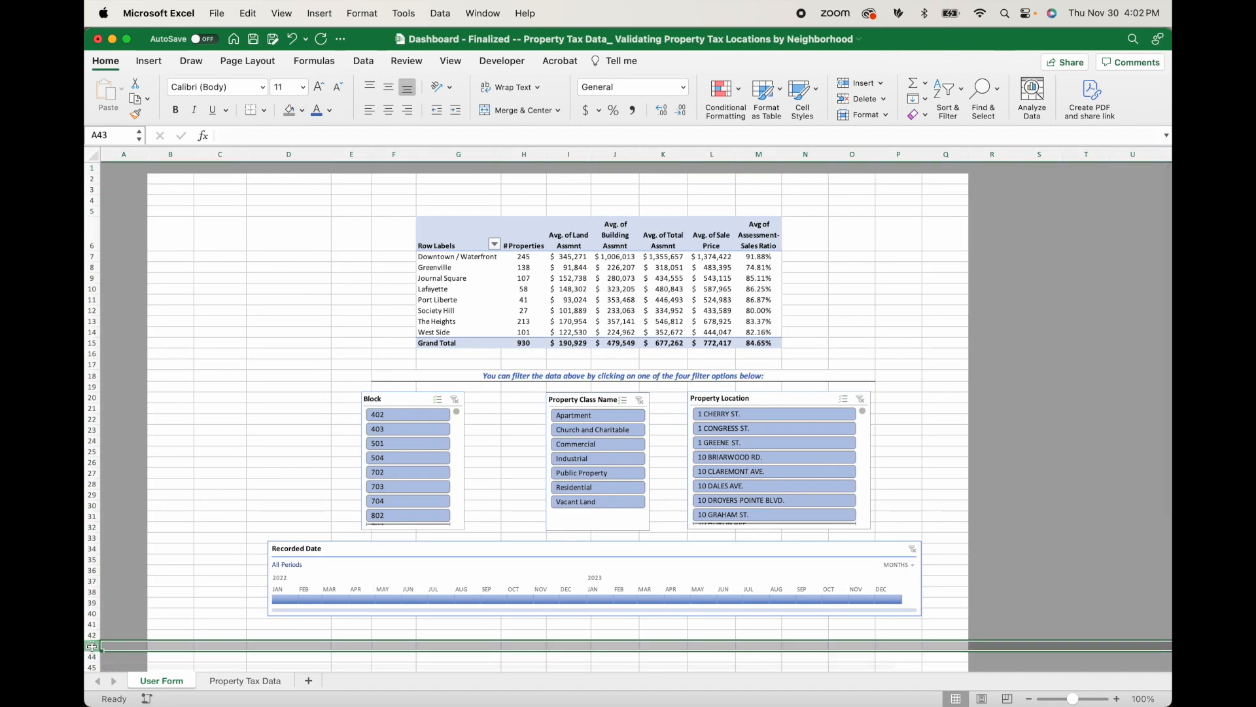
{"action": "key", "text": "super+shift+Down"}
{"action": "left_click", "coordinate": [289, 110]}
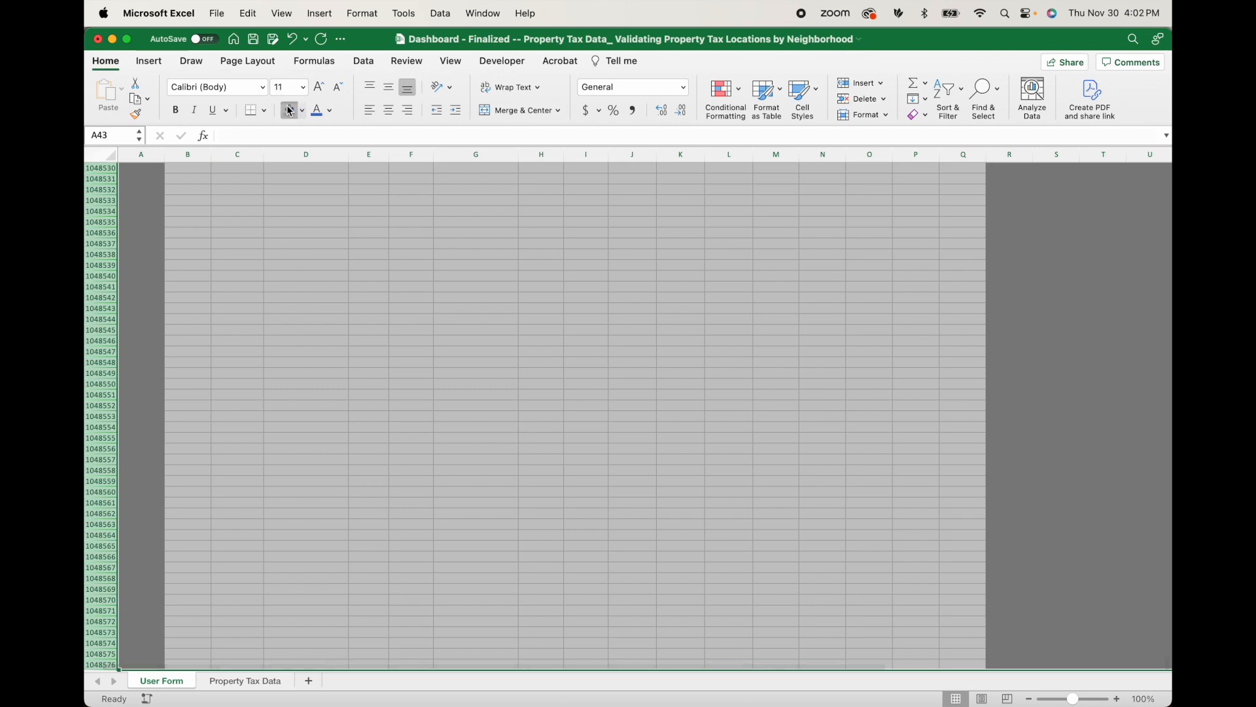
{"action": "key", "text": "ctrl+Home"}
Add the title "Property Tax Dashboard for AC-157 / CU-205 Journalism Project with Excel Class" in D3, in bold at size 14.
{"action": "left_click", "coordinate": [262, 190]}
{"action": "type", "text": "Property Tax Dashboard for AC-157 / CU-205 Journalism Project with Excel Class:"}
{"action": "left_click", "coordinate": [280, 88]}
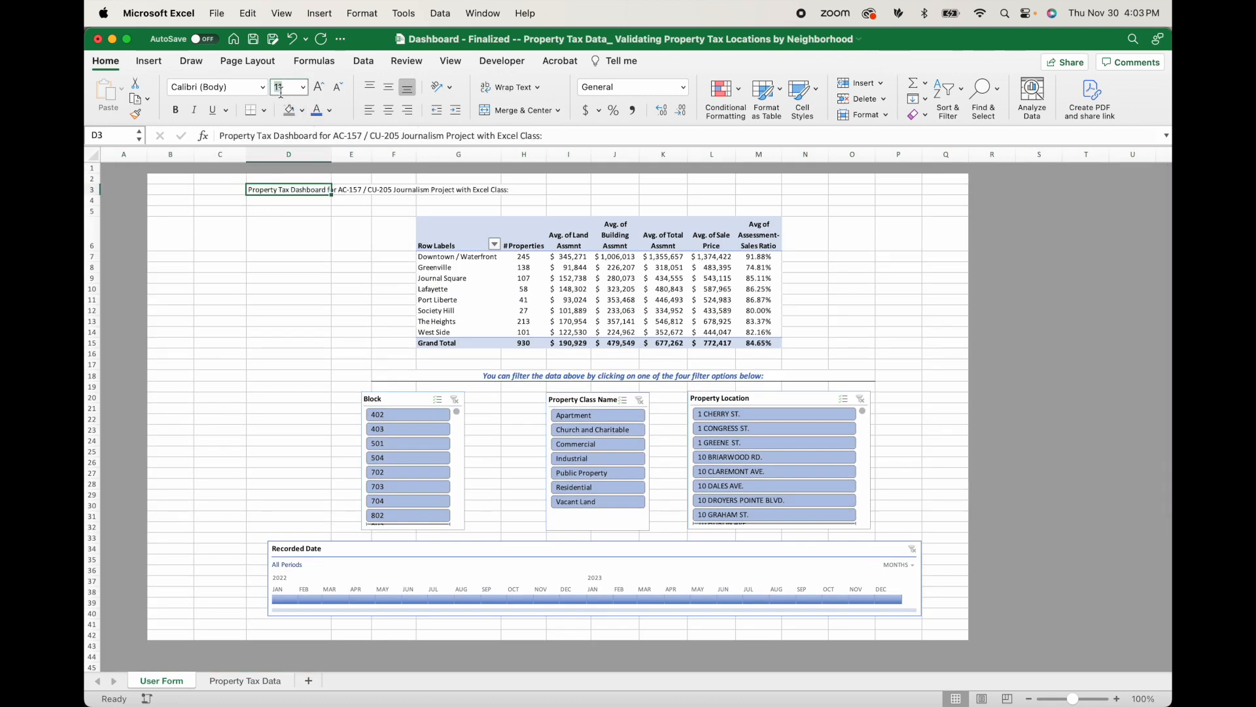
{"action": "type", "text": "14"}
{"action": "key", "text": "Return"}
{"action": "left_click", "coordinate": [176, 110]}
Enter the subtitle "Fall 2023" in D4 and italicize it.
{"action": "key", "text": "Return"}
{"action": "type", "text": "Fall 2023"}
{"action": "key", "text": "ctrl+Return"}
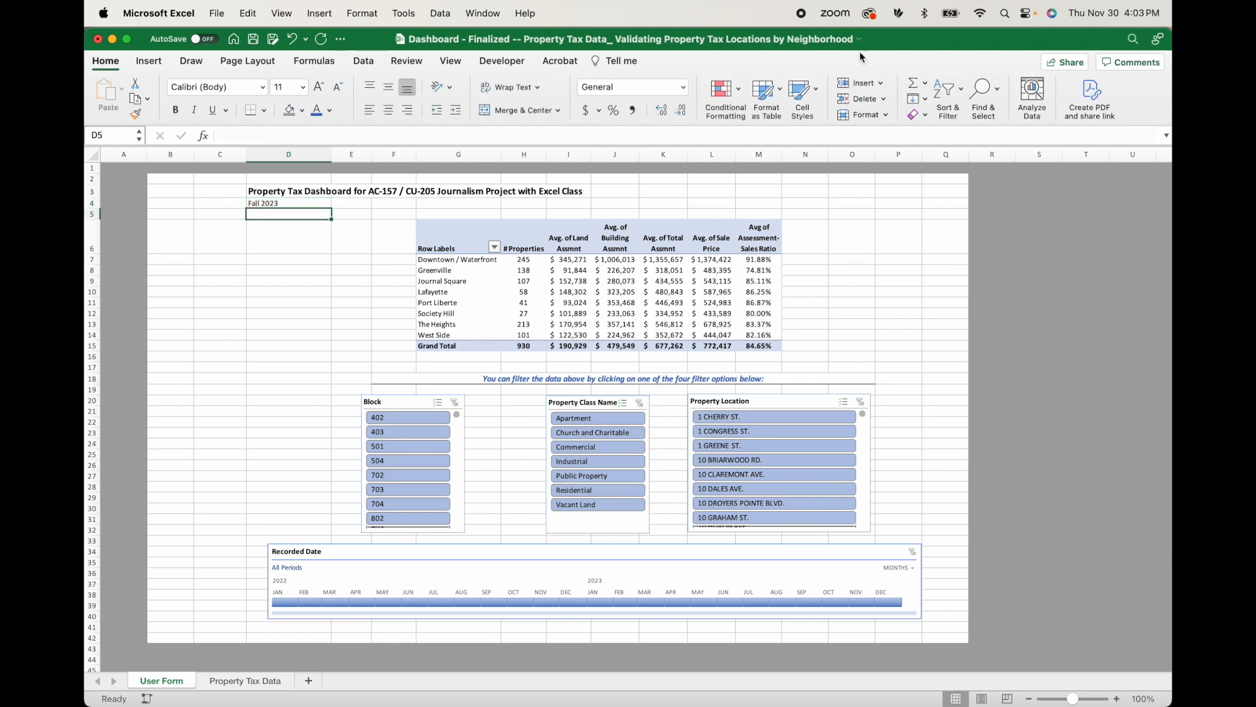
{"action": "left_click", "coordinate": [194, 110]}
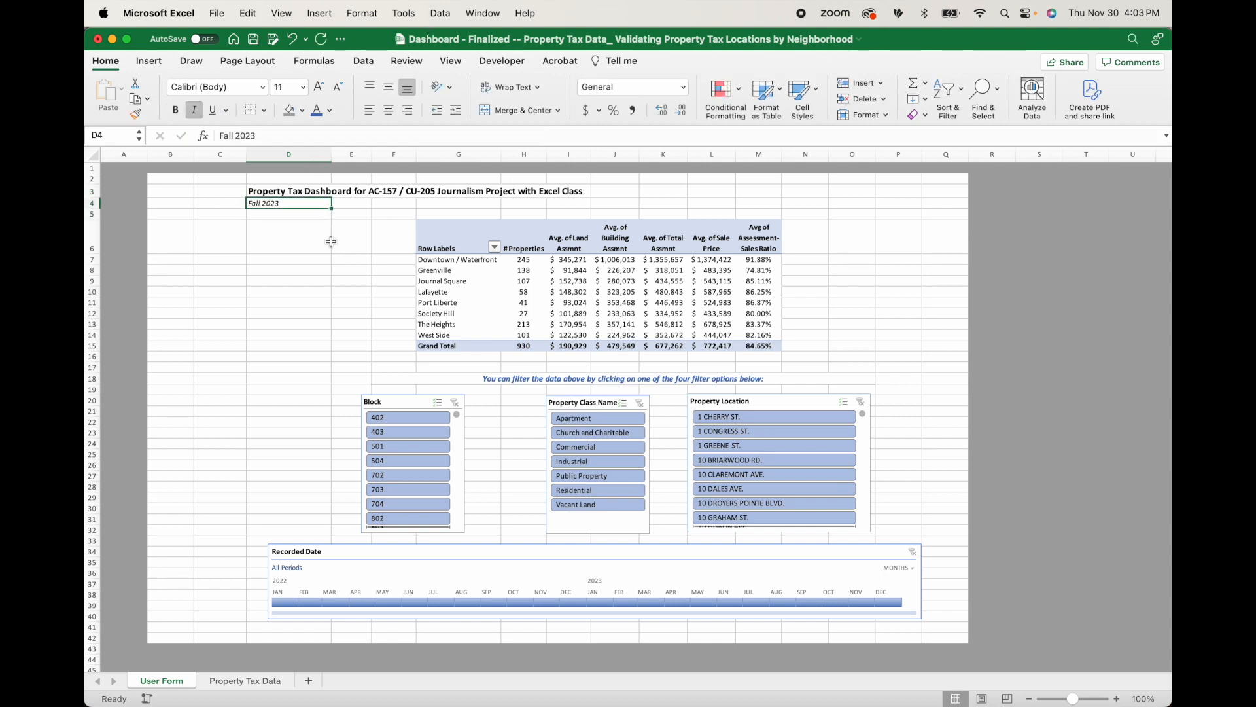
{"action": "left_click", "coordinate": [288, 270]}
{"action": "left_click", "coordinate": [280, 327]}
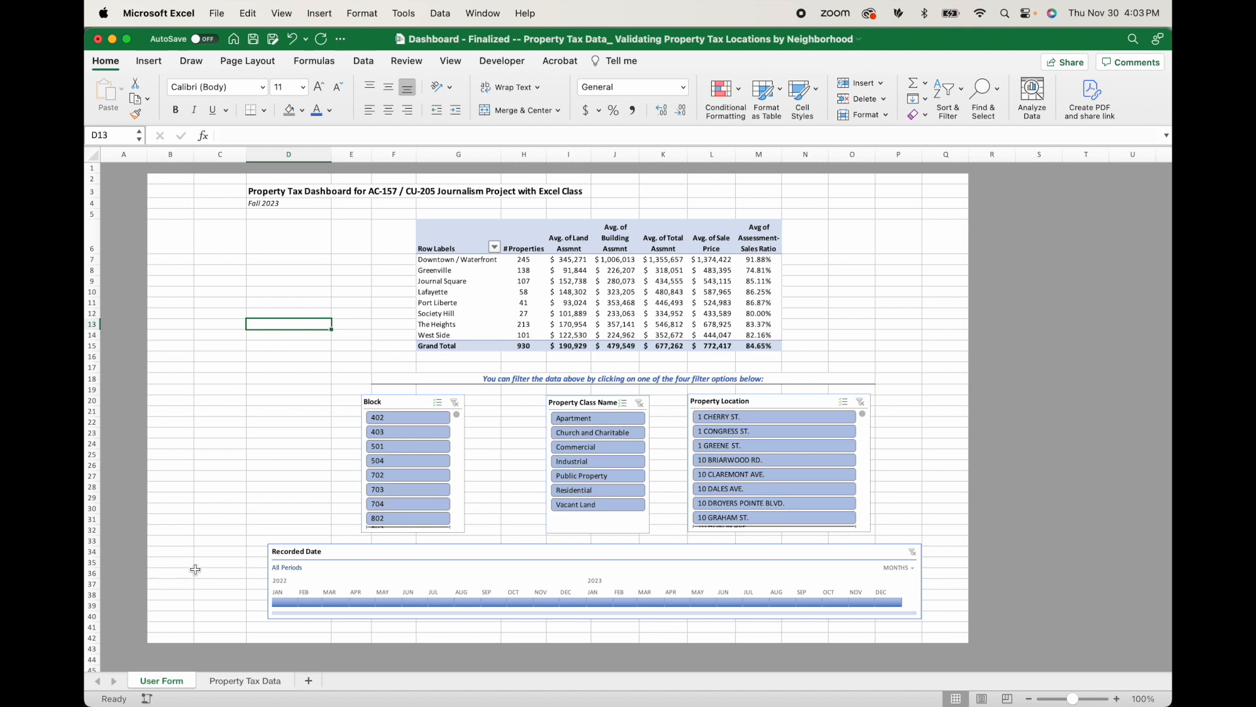
Delete the extra blank column C to even out the side margins around the dashboard.
{"action": "left_click_drag", "start_coordinate": [170, 155], "coordinate": [220, 154]}
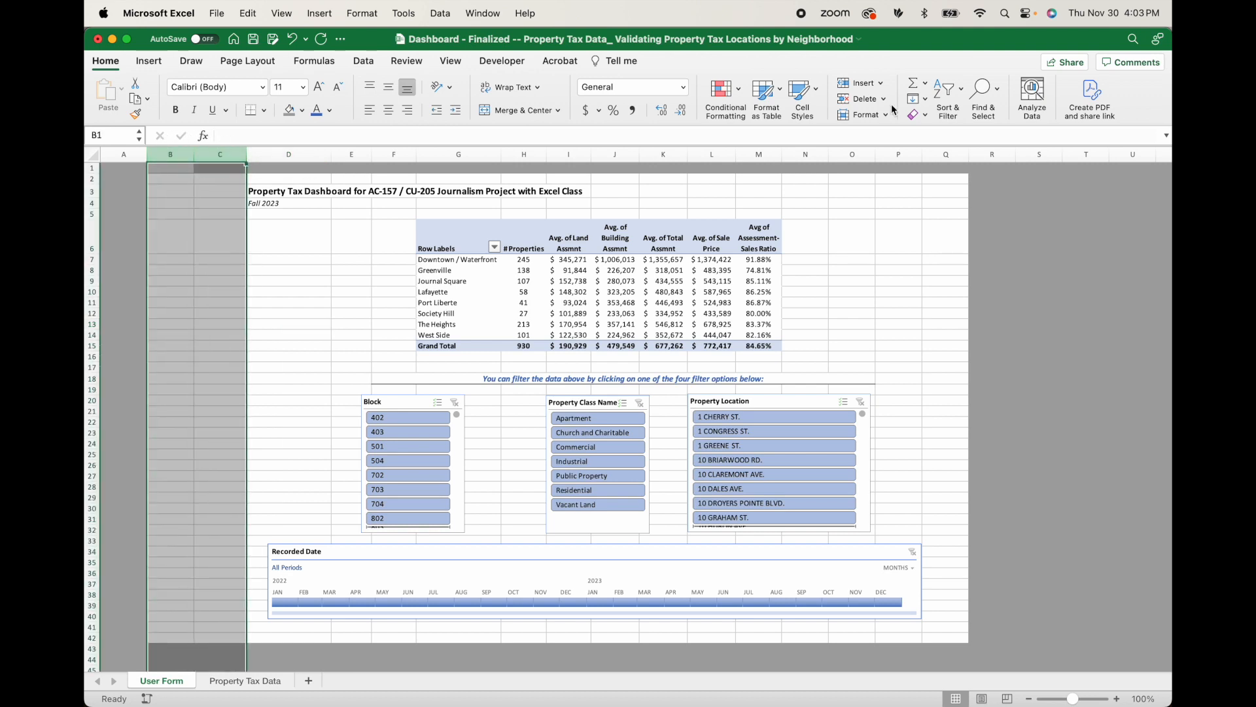
{"action": "left_click", "coordinate": [946, 155]}
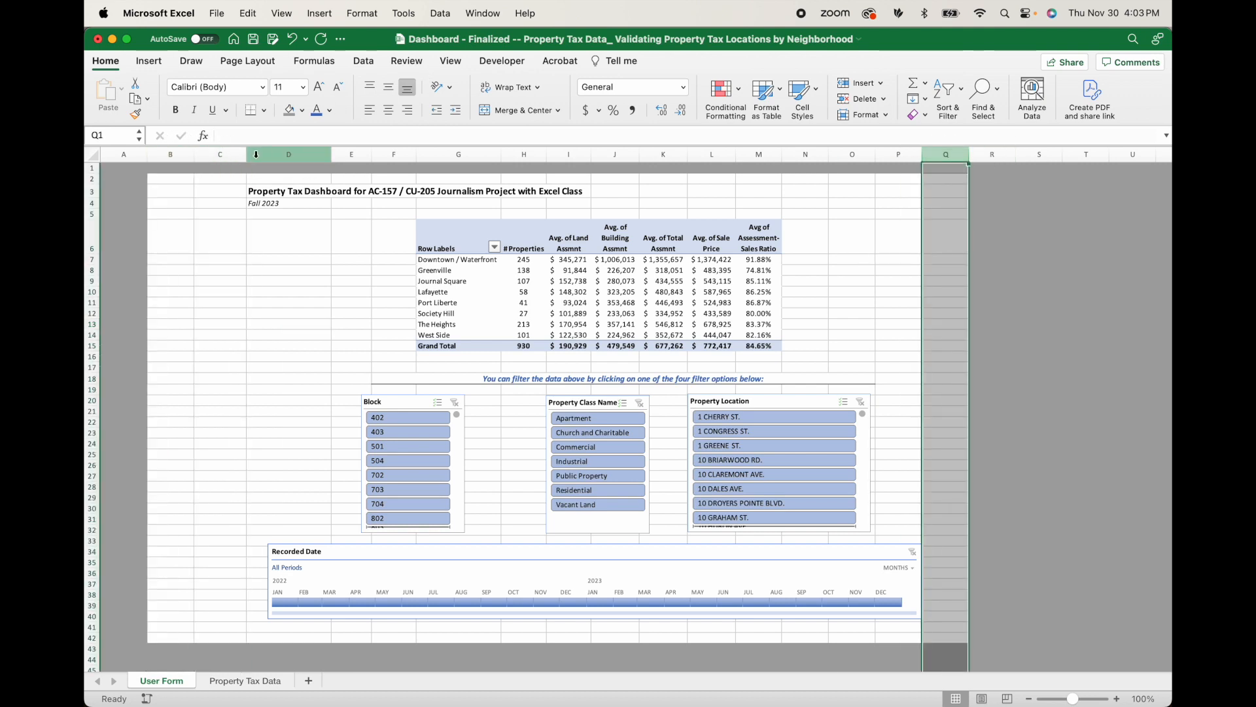
{"action": "right_click", "coordinate": [222, 155]}
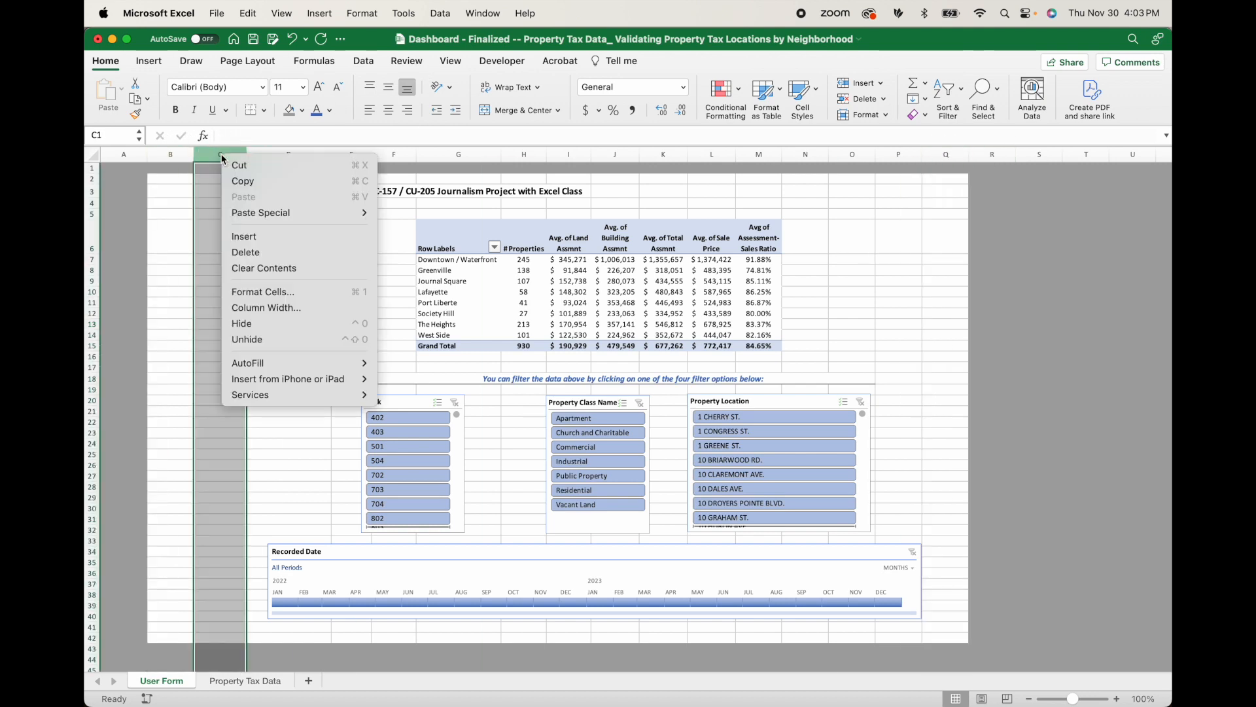
{"action": "left_click", "coordinate": [274, 262]}
{"action": "left_click", "coordinate": [254, 280]}
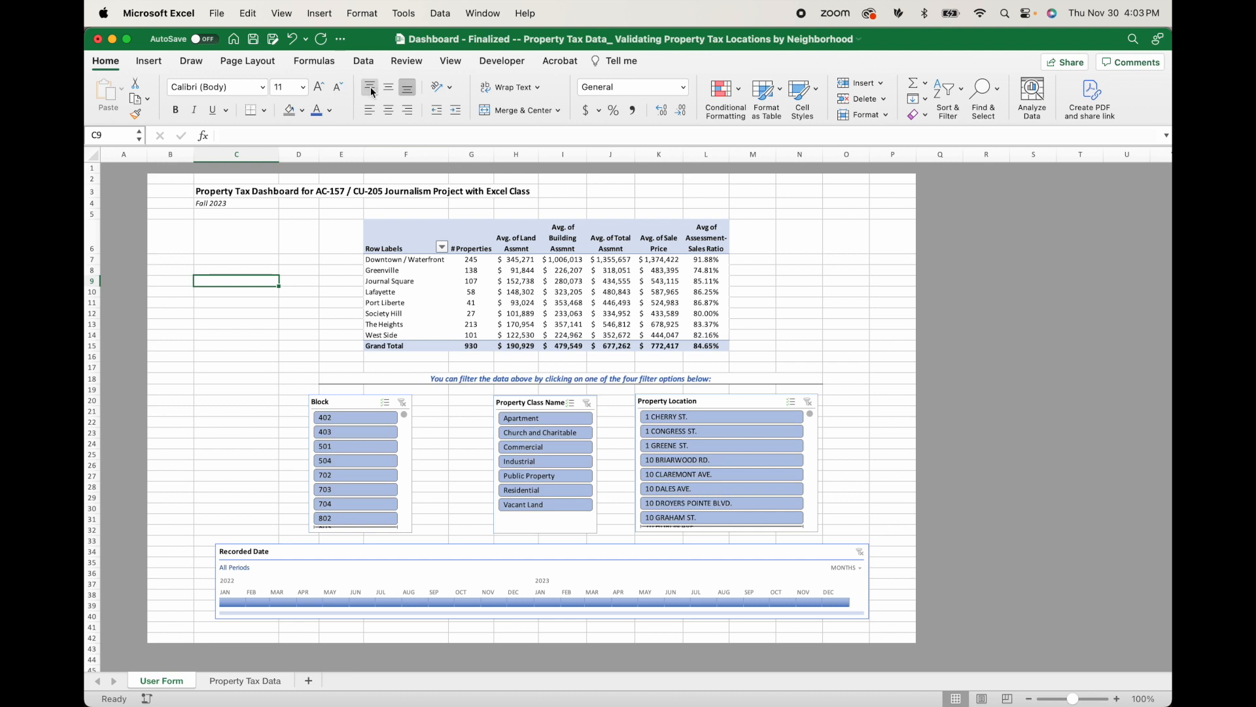
Hide the gridlines and the row and column headings on the User Form sheet.
{"action": "left_click", "coordinate": [451, 61]}
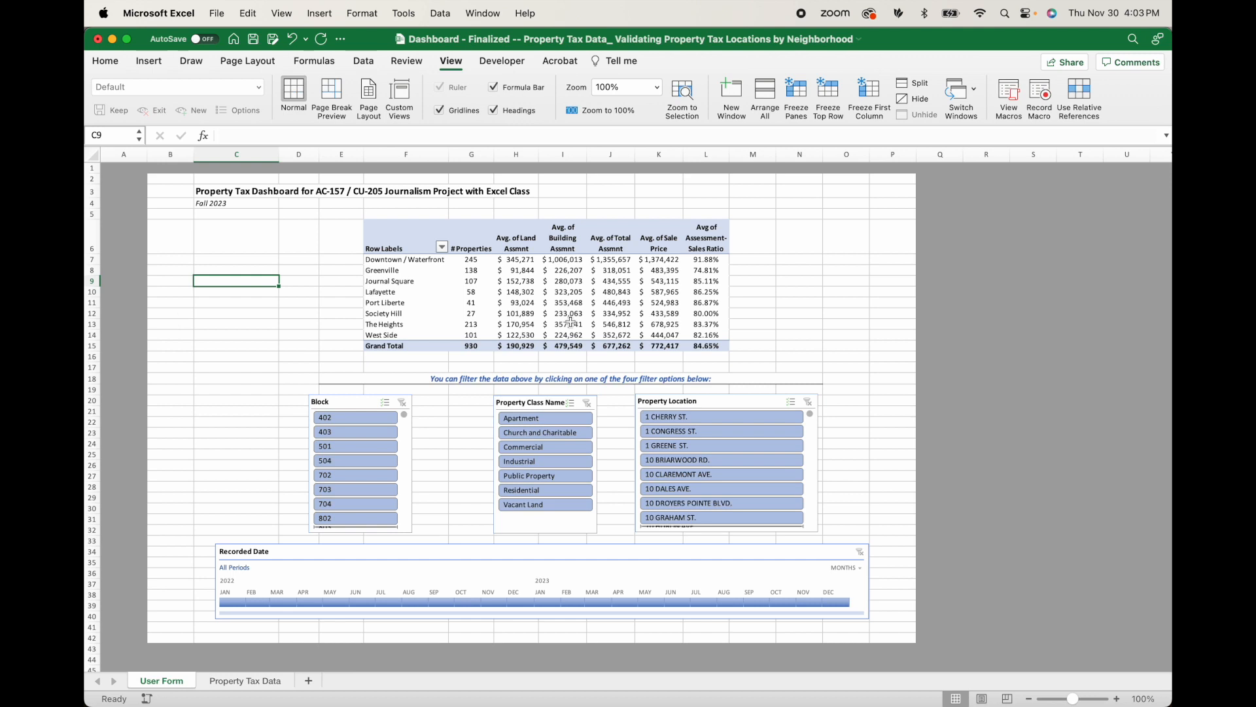
{"action": "left_click", "coordinate": [439, 111]}
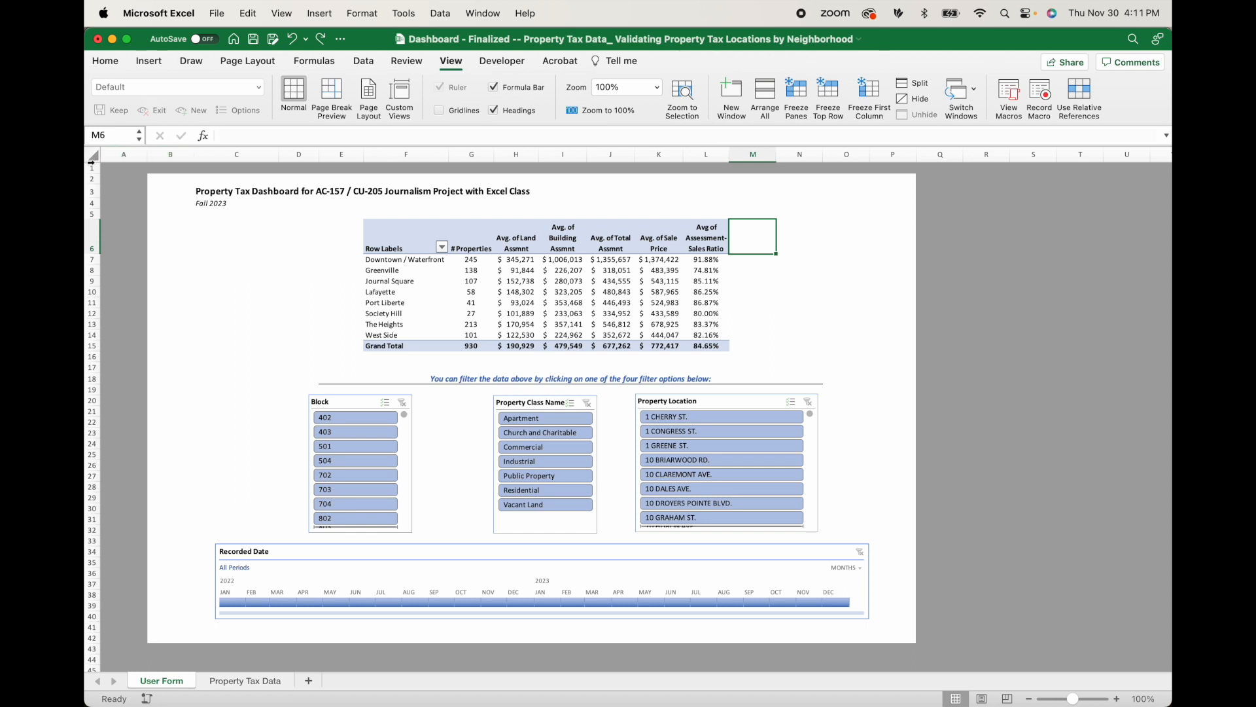
{"action": "left_click", "coordinate": [494, 110]}
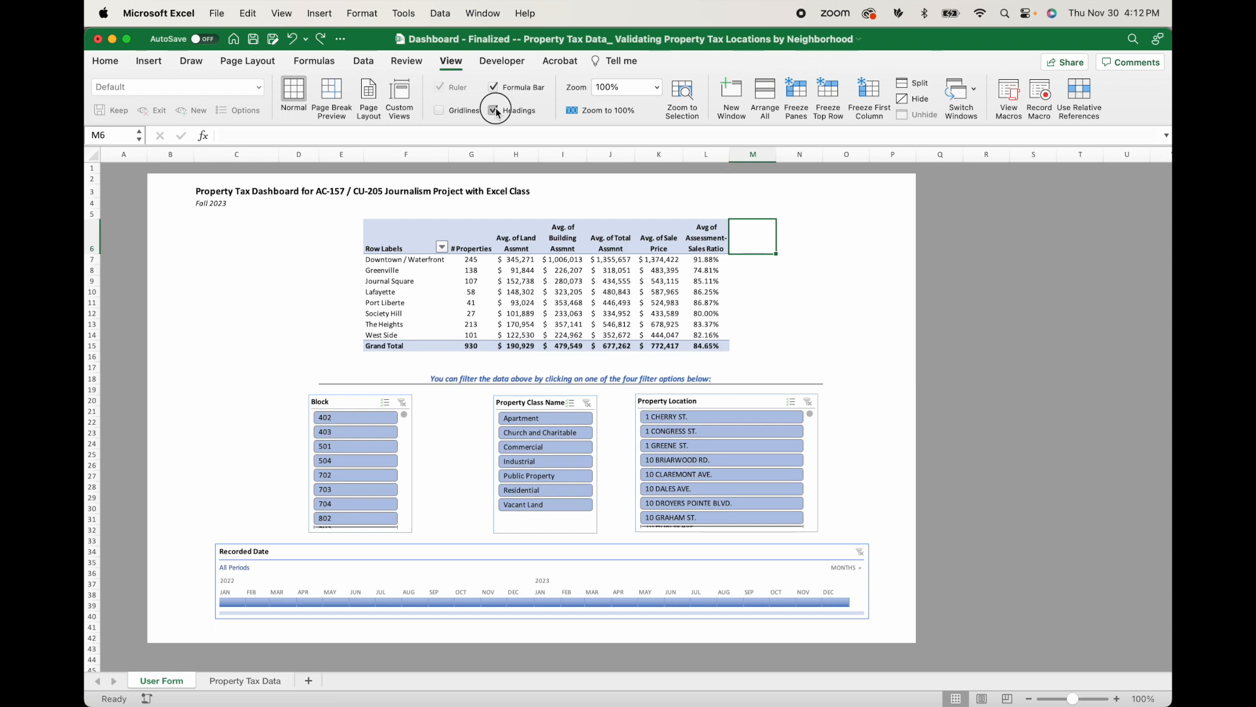